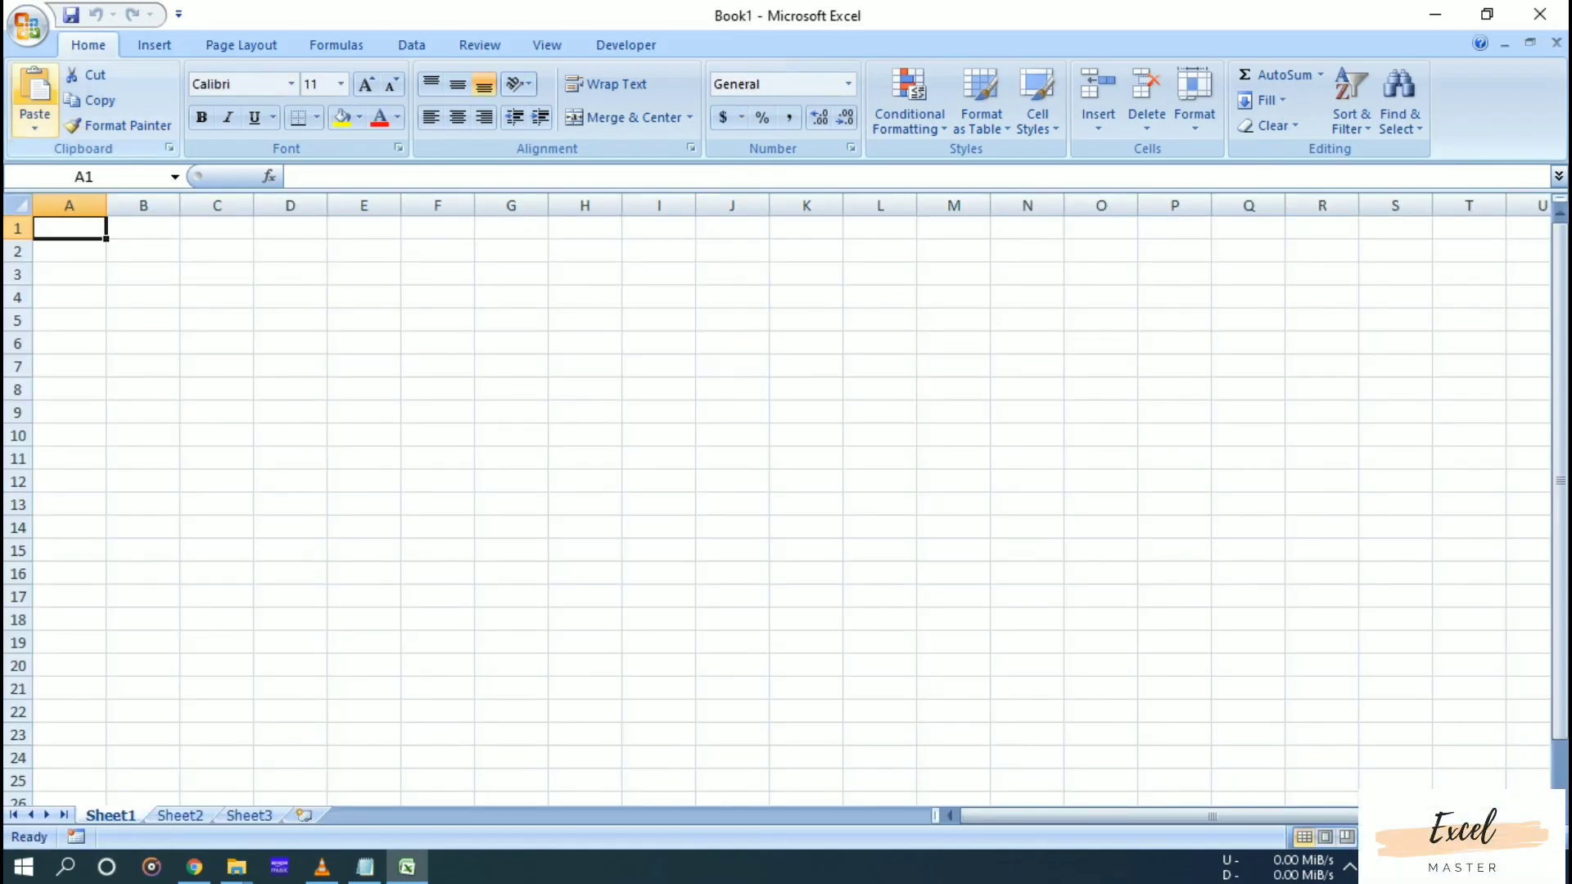
From the Developer tab, open the Visual Basic editor and insert a new Module1 into VBAProject (Book1).
click(626, 45)
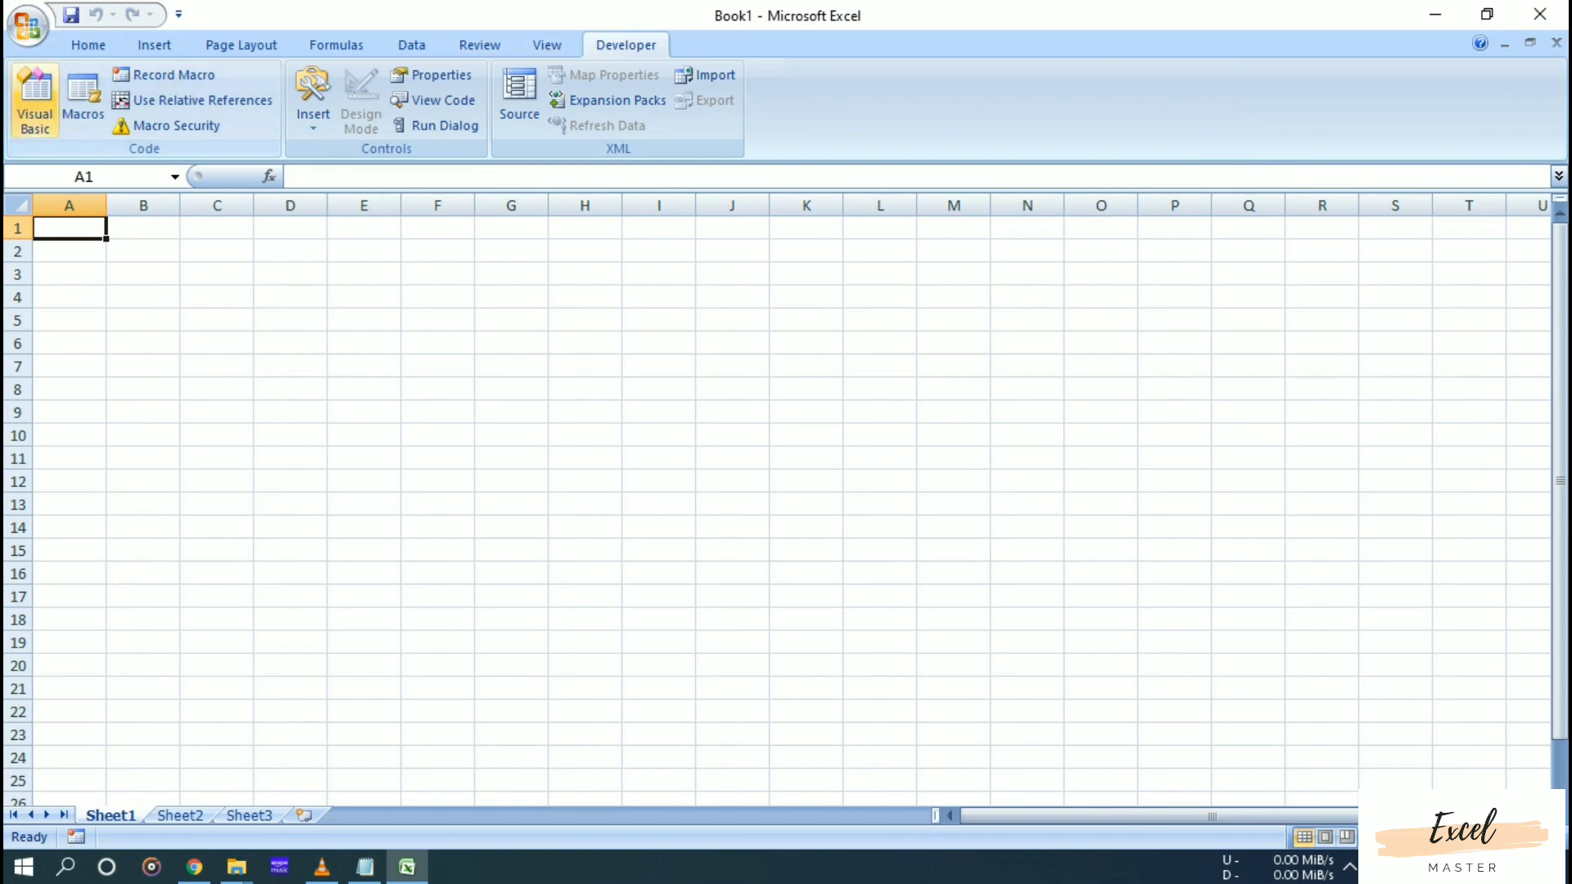
click(35, 98)
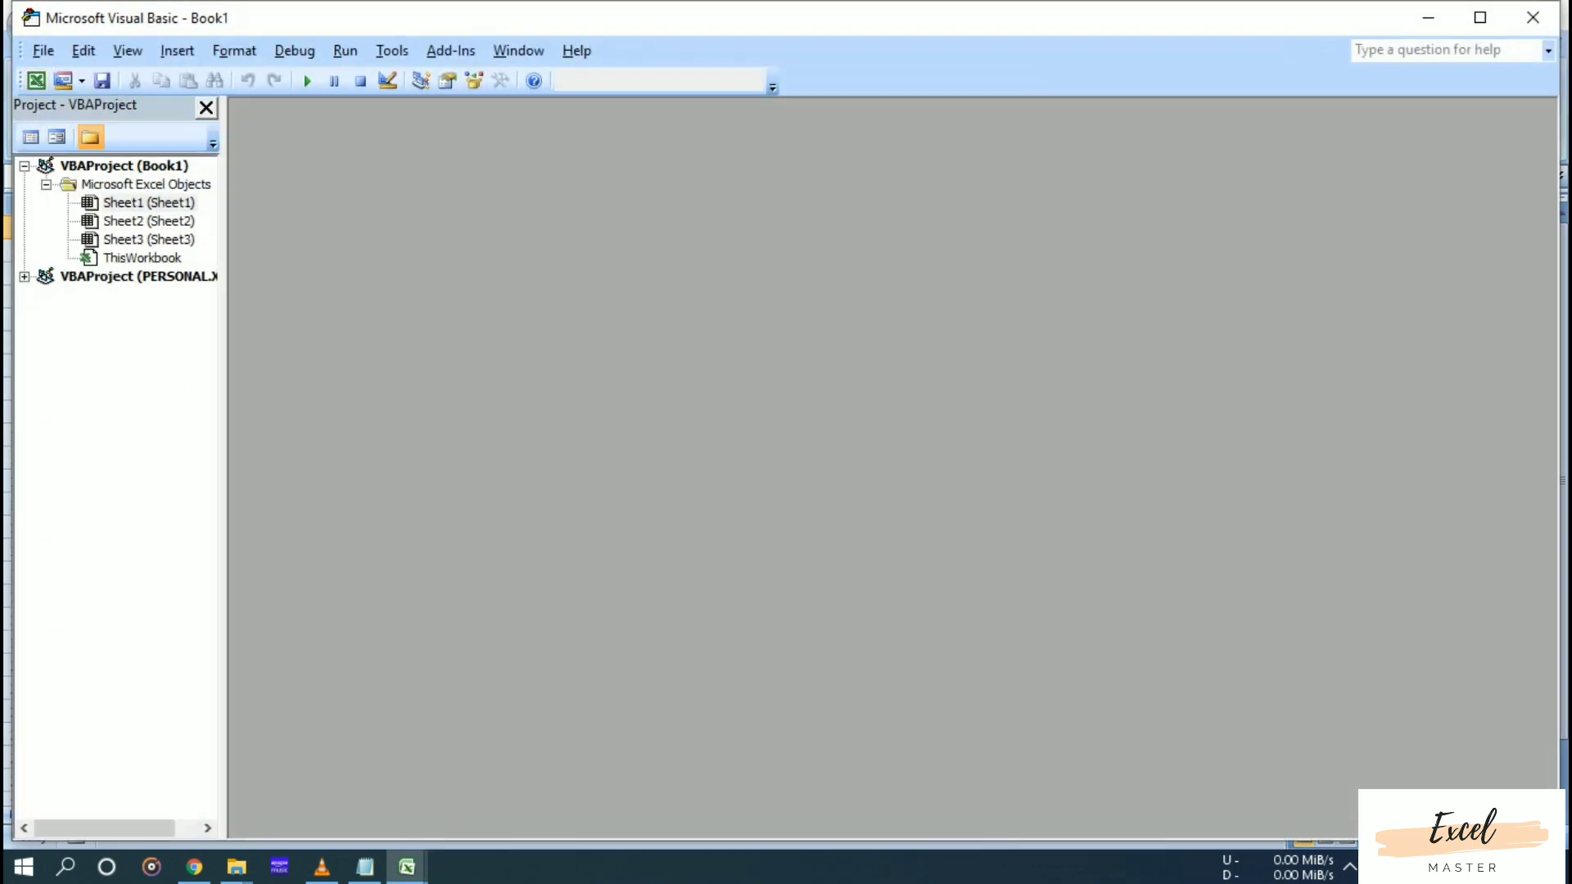
click(123, 165)
click(176, 51)
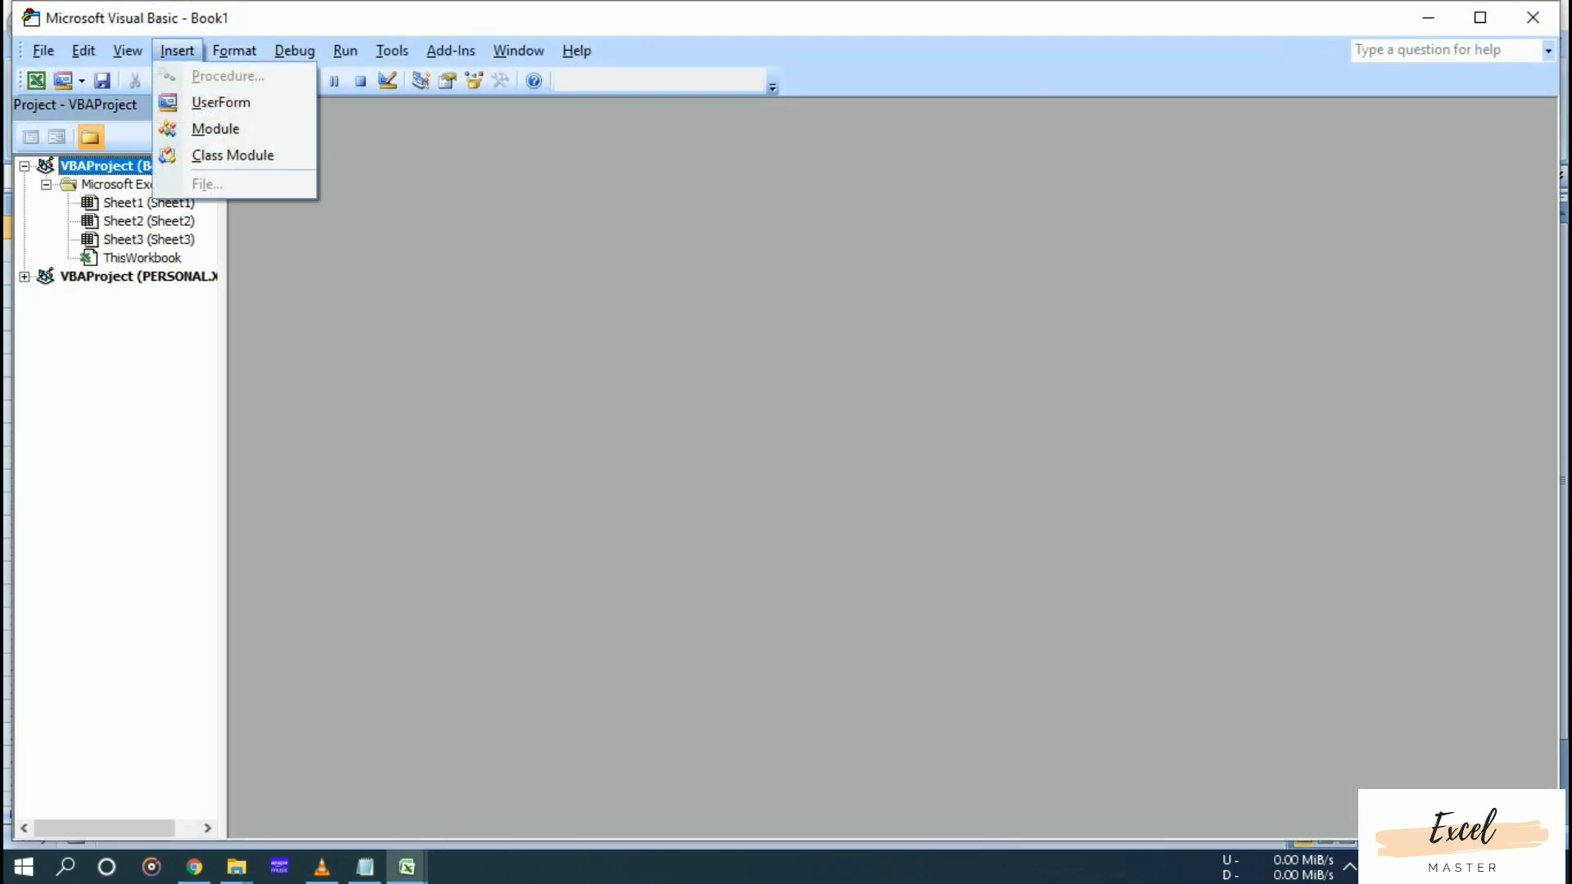
click(214, 127)
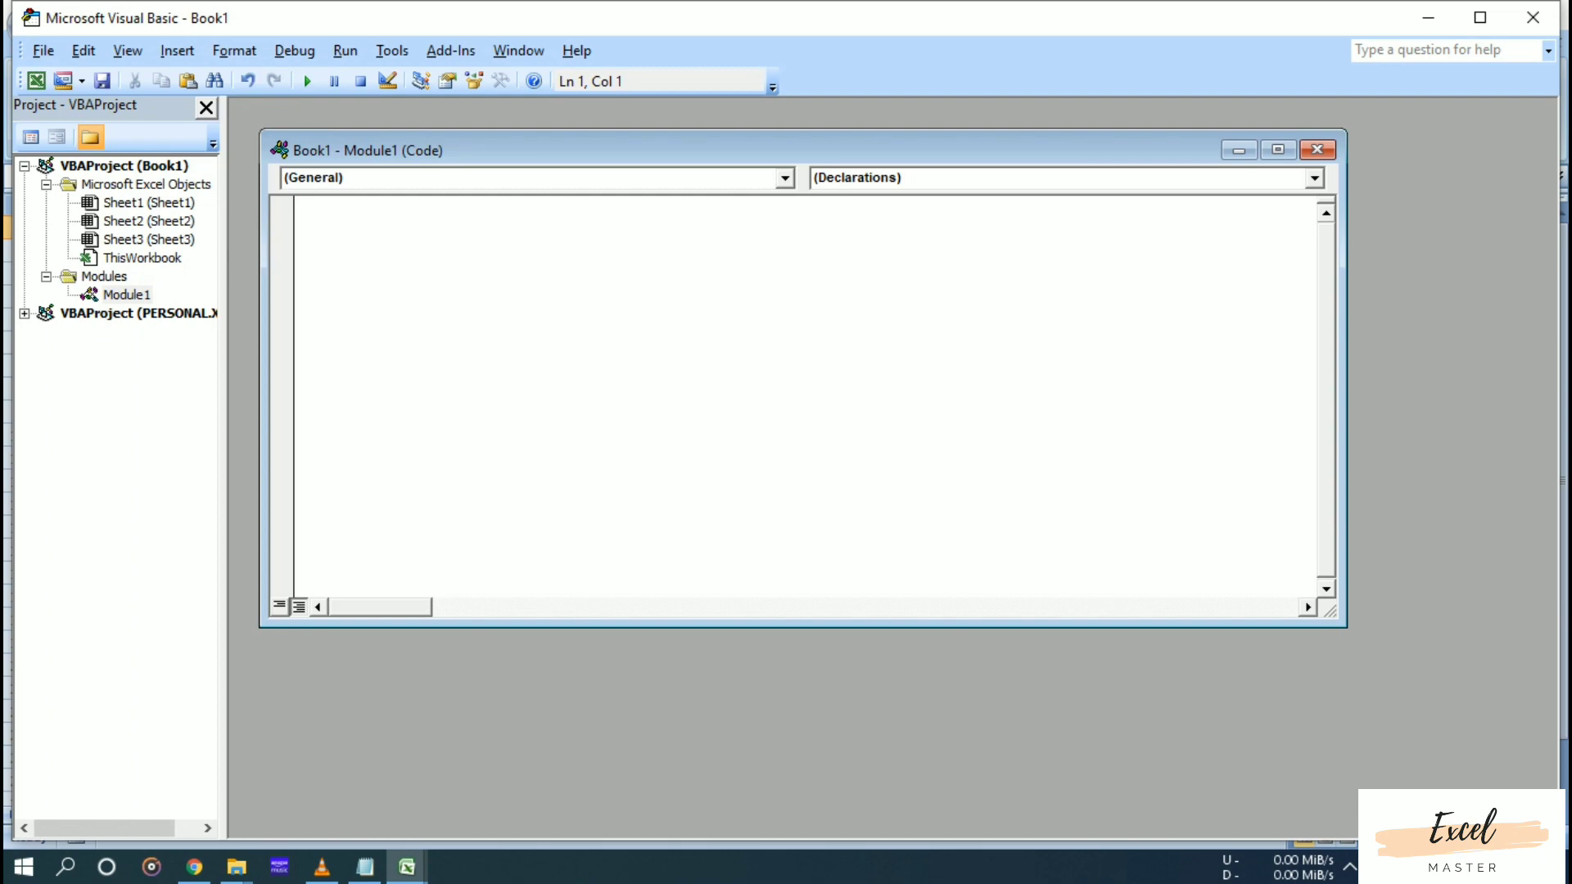
Write the Function EmployeeName(EmpNo) header with Select Case EmpNo and a Case "1" returning the first employee's name.
text(Function )
text(E)
text(mpl)
text(oyeeName)
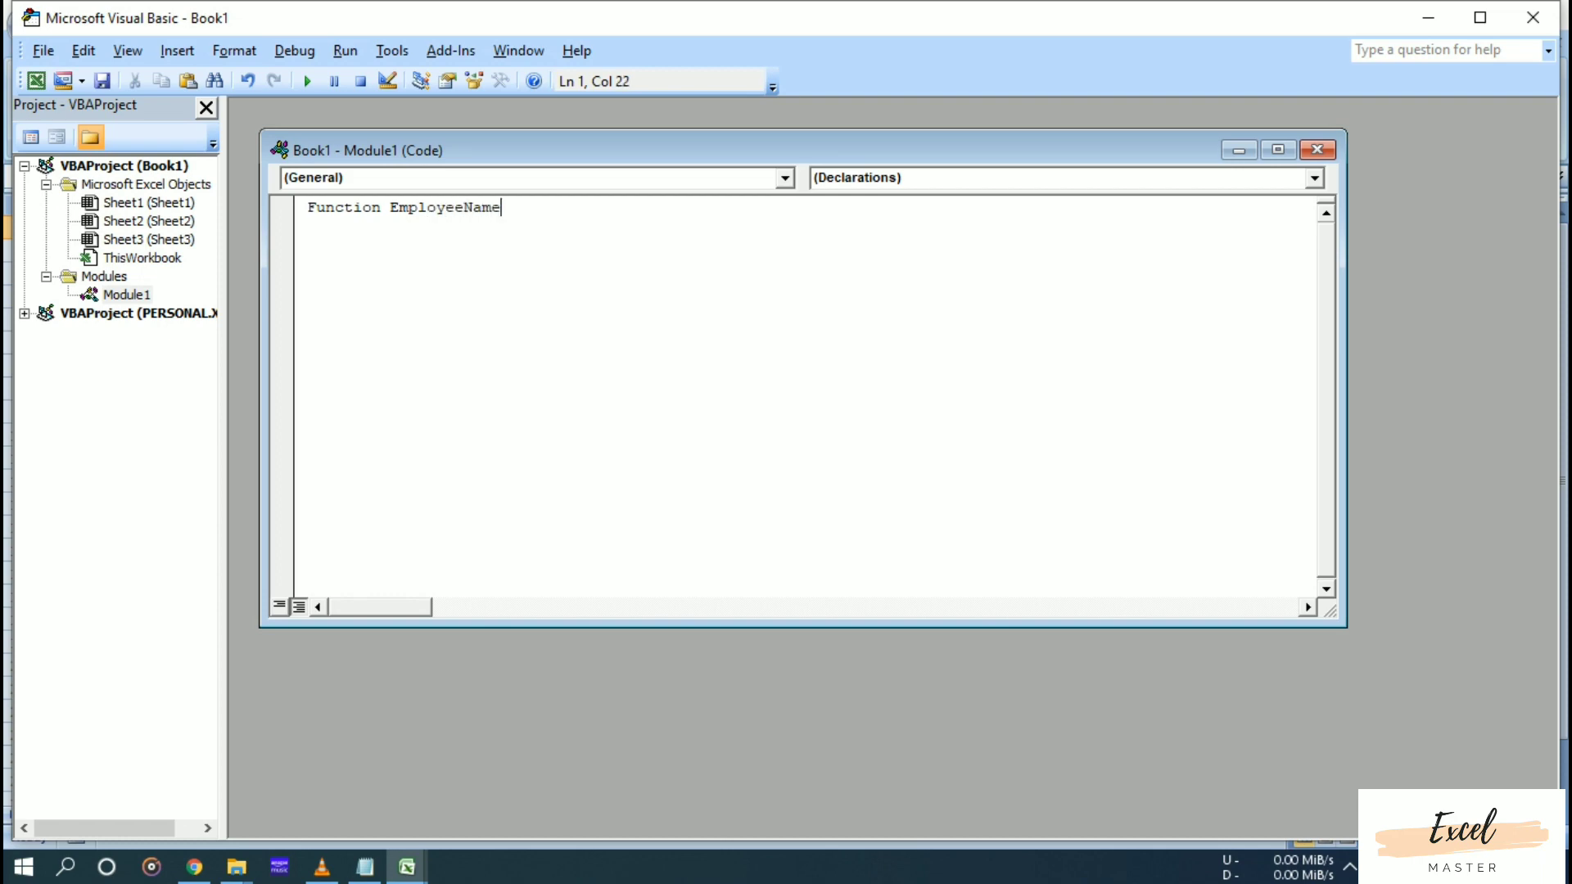
text((Emp)
text(No))
key(Return)
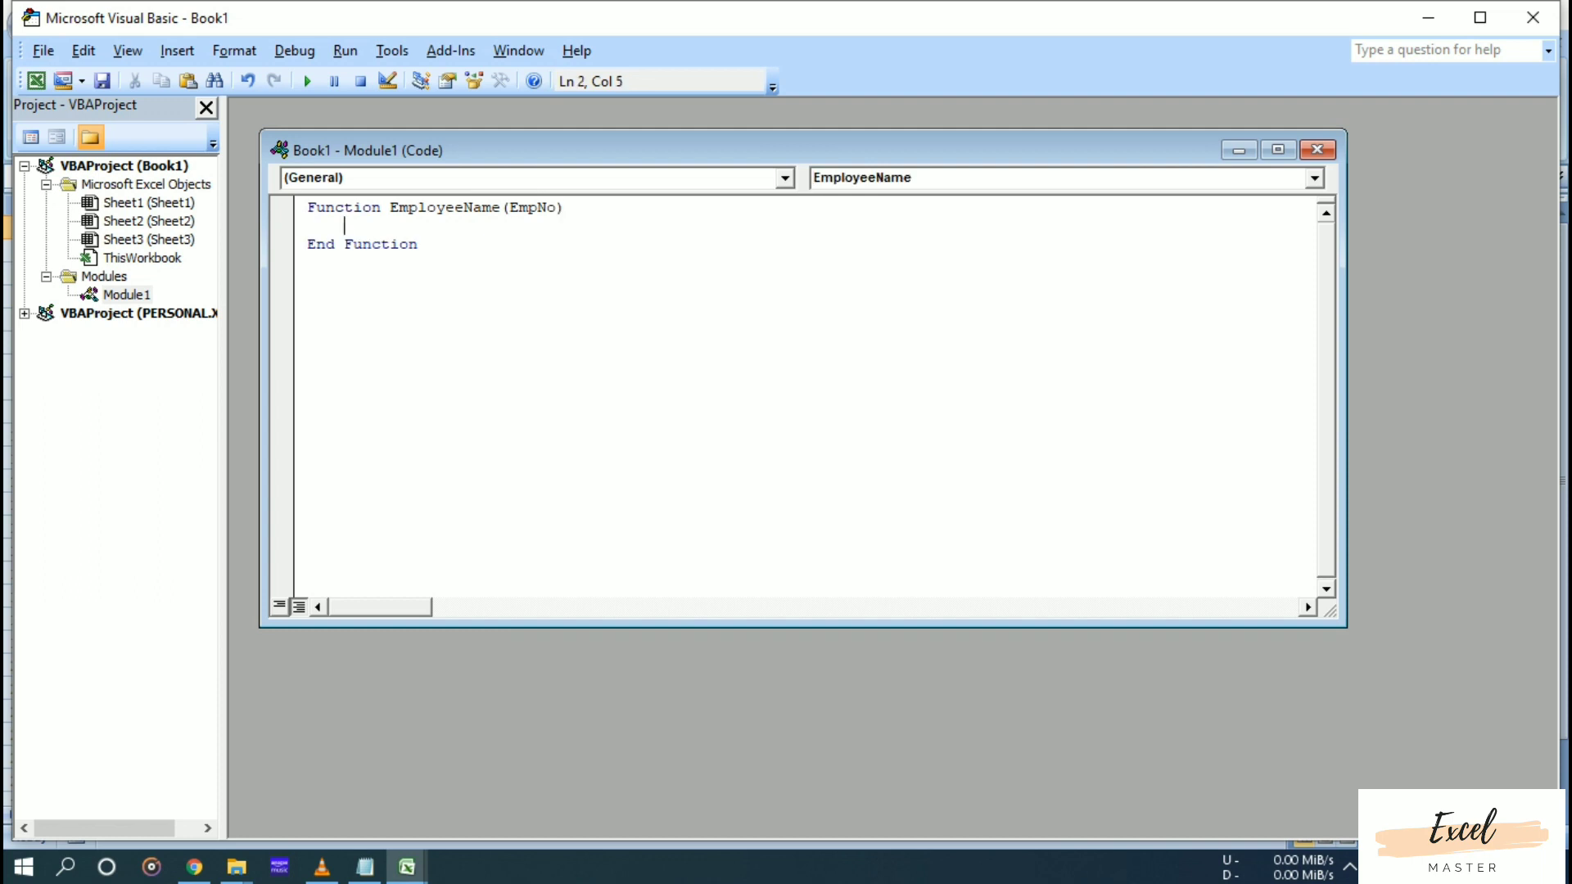
text(Selec)
text(t Case )
text(Emp)
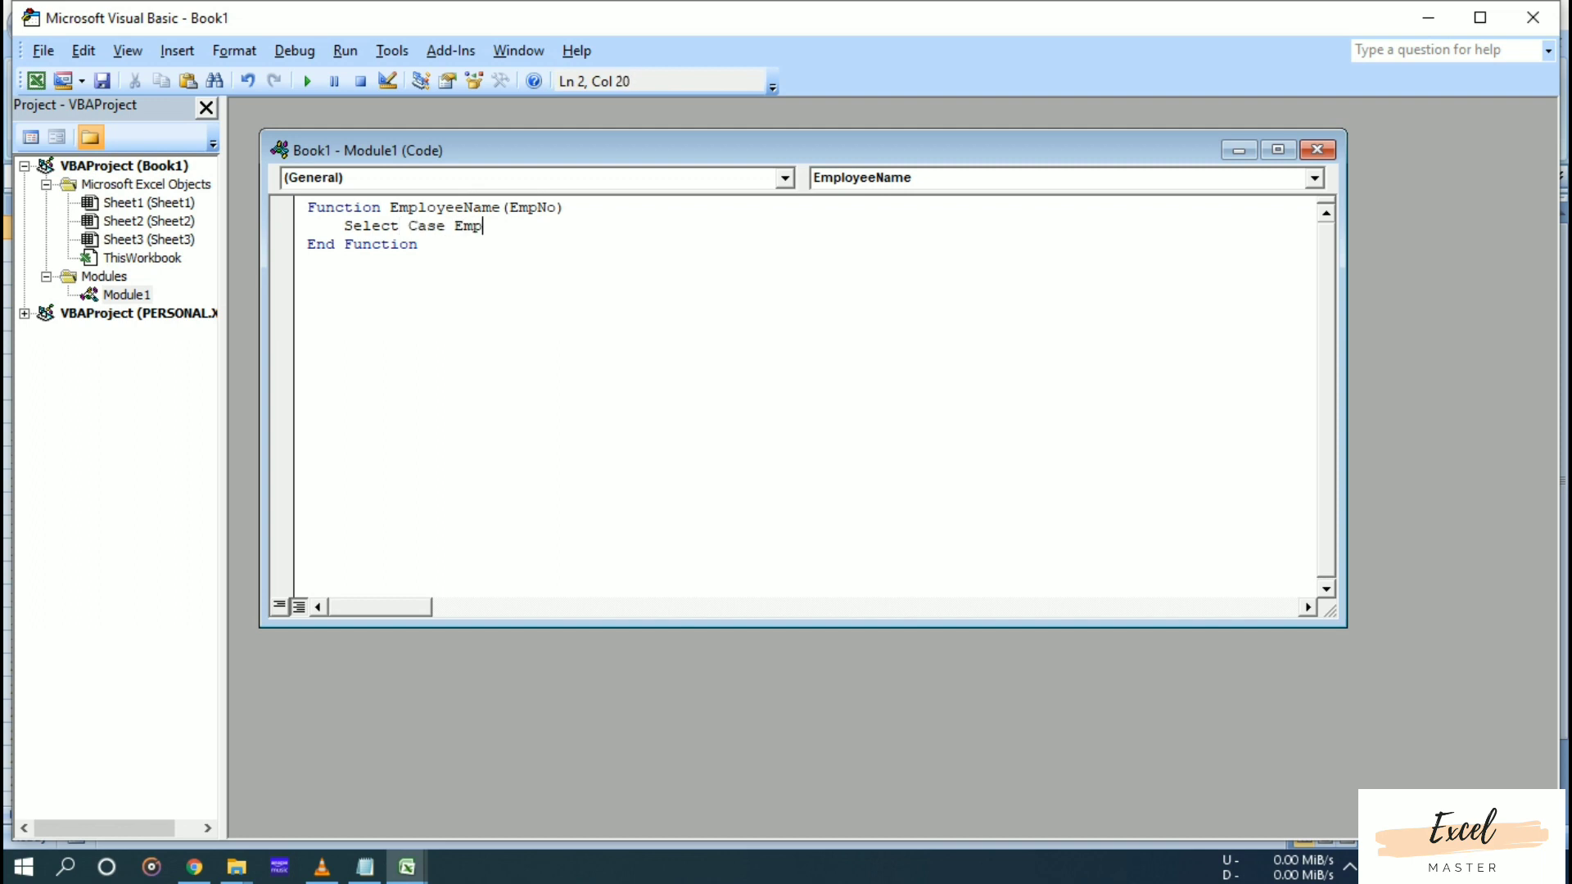
text(No)
key(Return)
key(Tab)
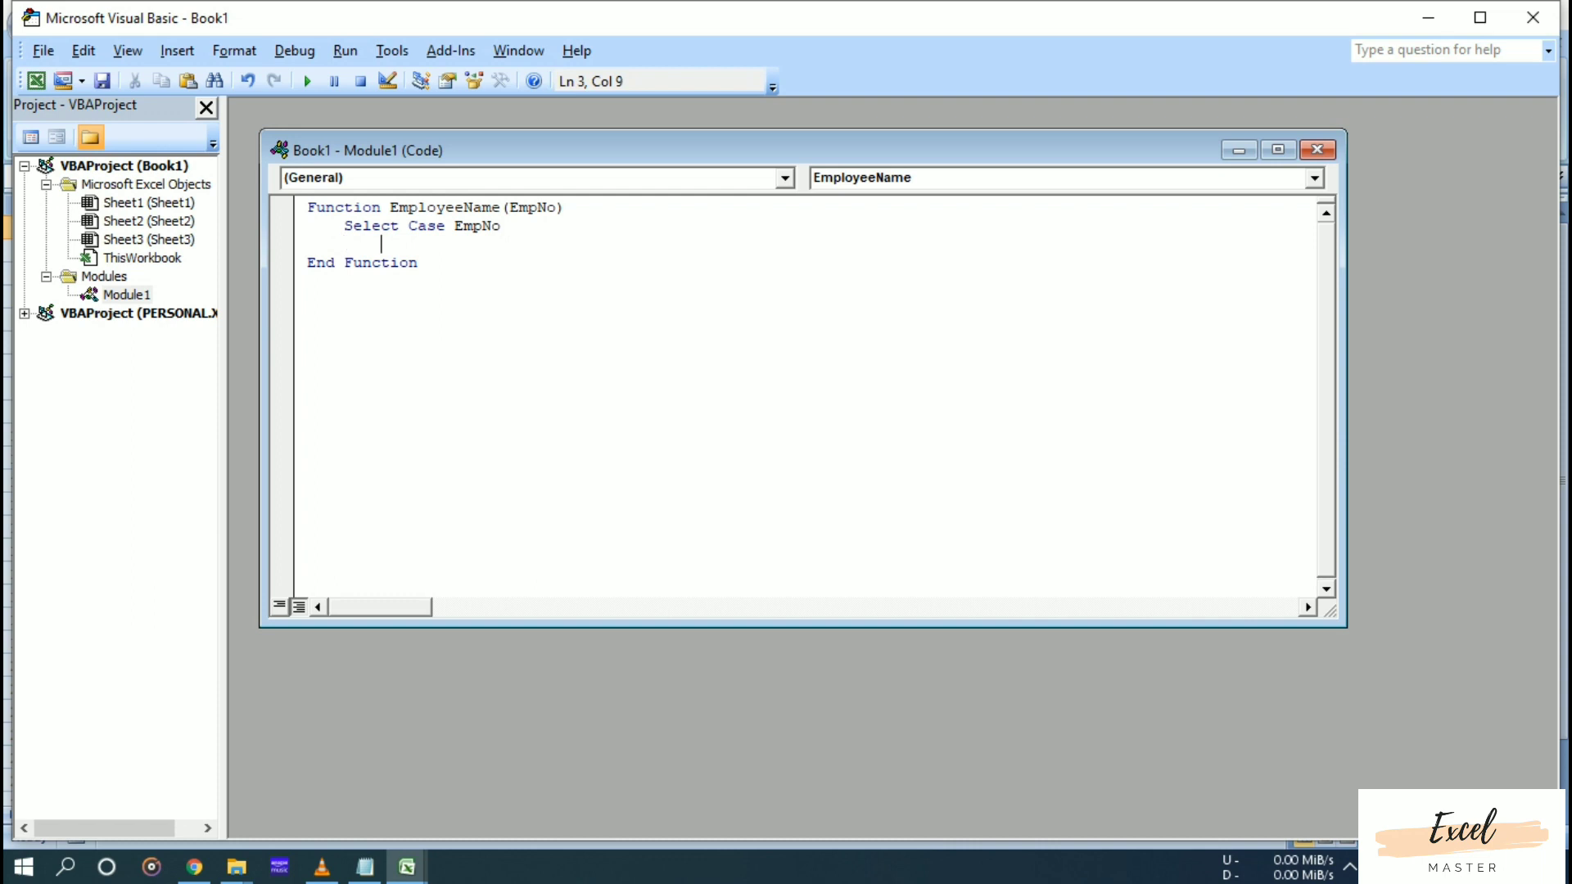
text(Case ")
text(1")
key(Return)
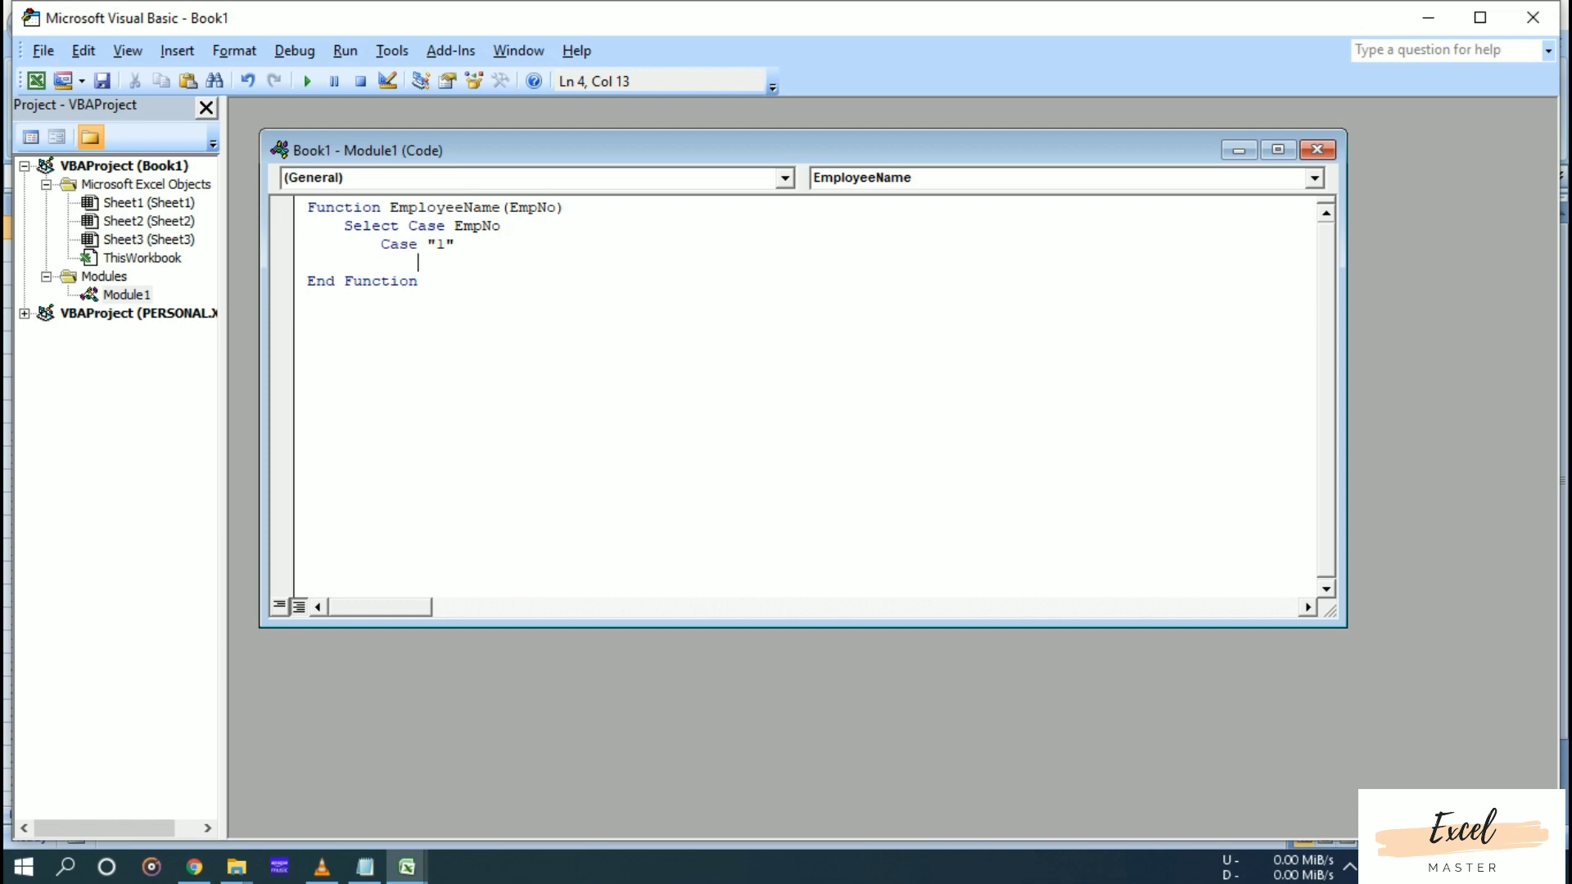
text(Employe)
text(eName)
text( = "Ra)
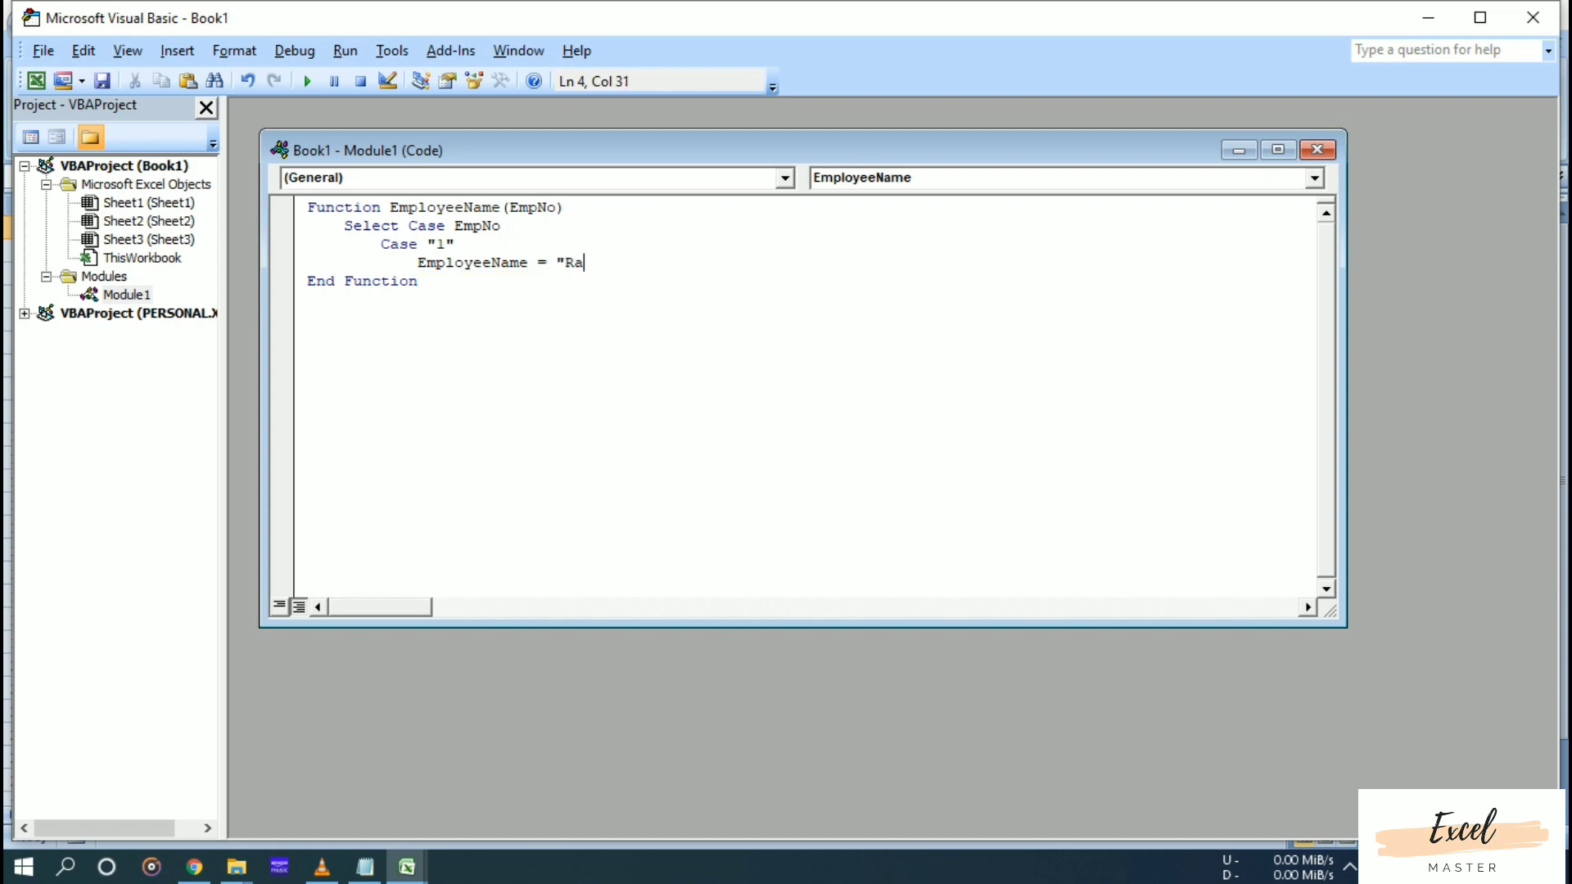
text(mesh")
Add a Case "2" branch that sets EmployeeName to the second employee's name.
key(Return)
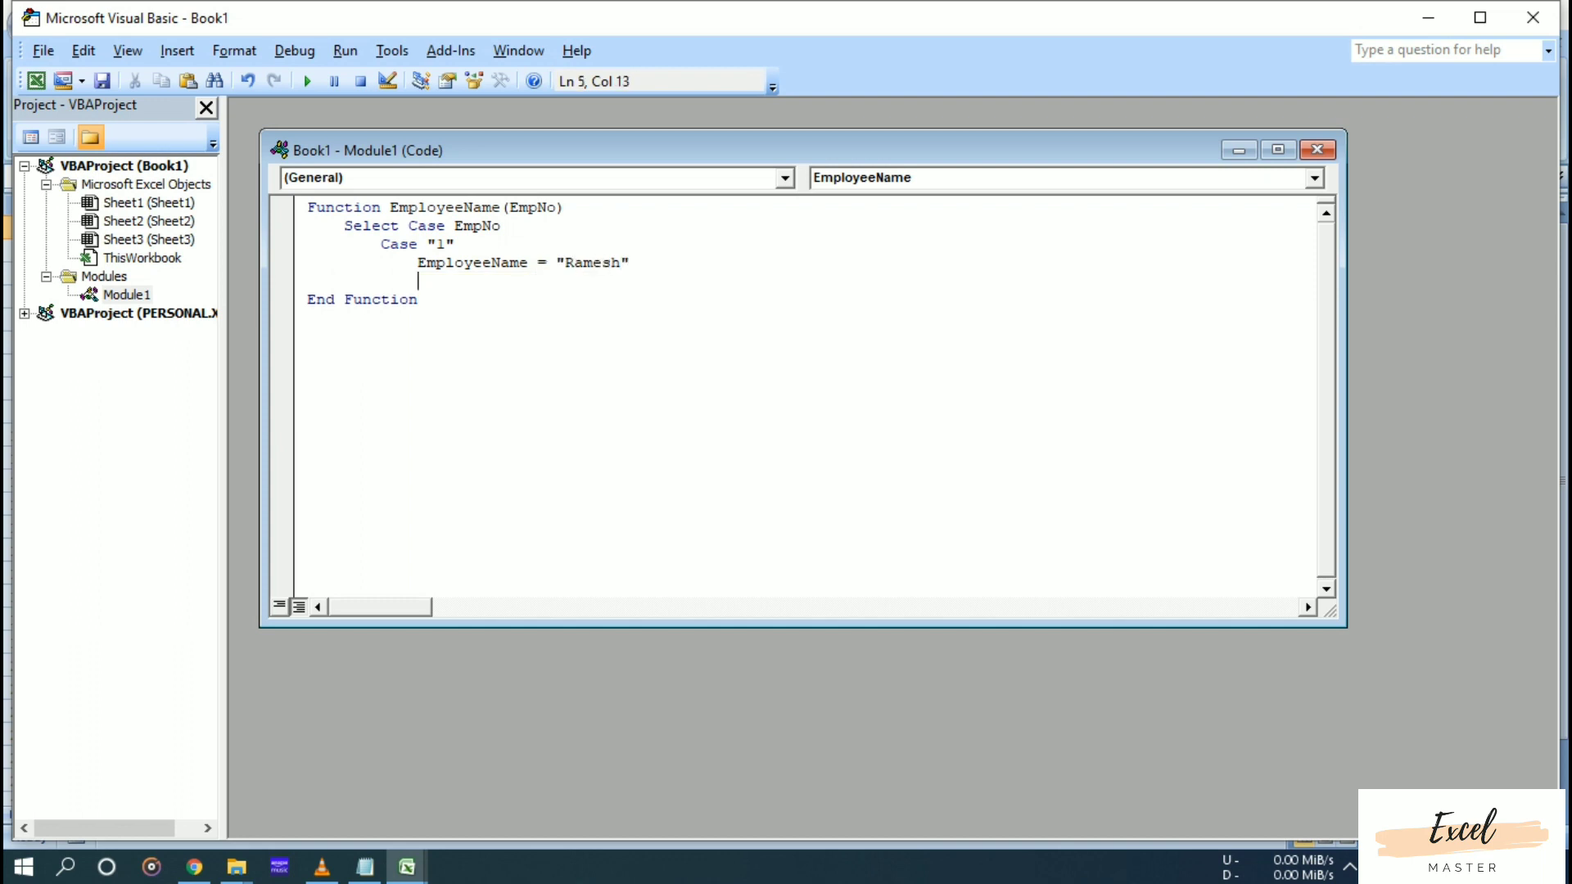
text(Case )
text("2")
key(Return)
key(Tab)
text(Emp)
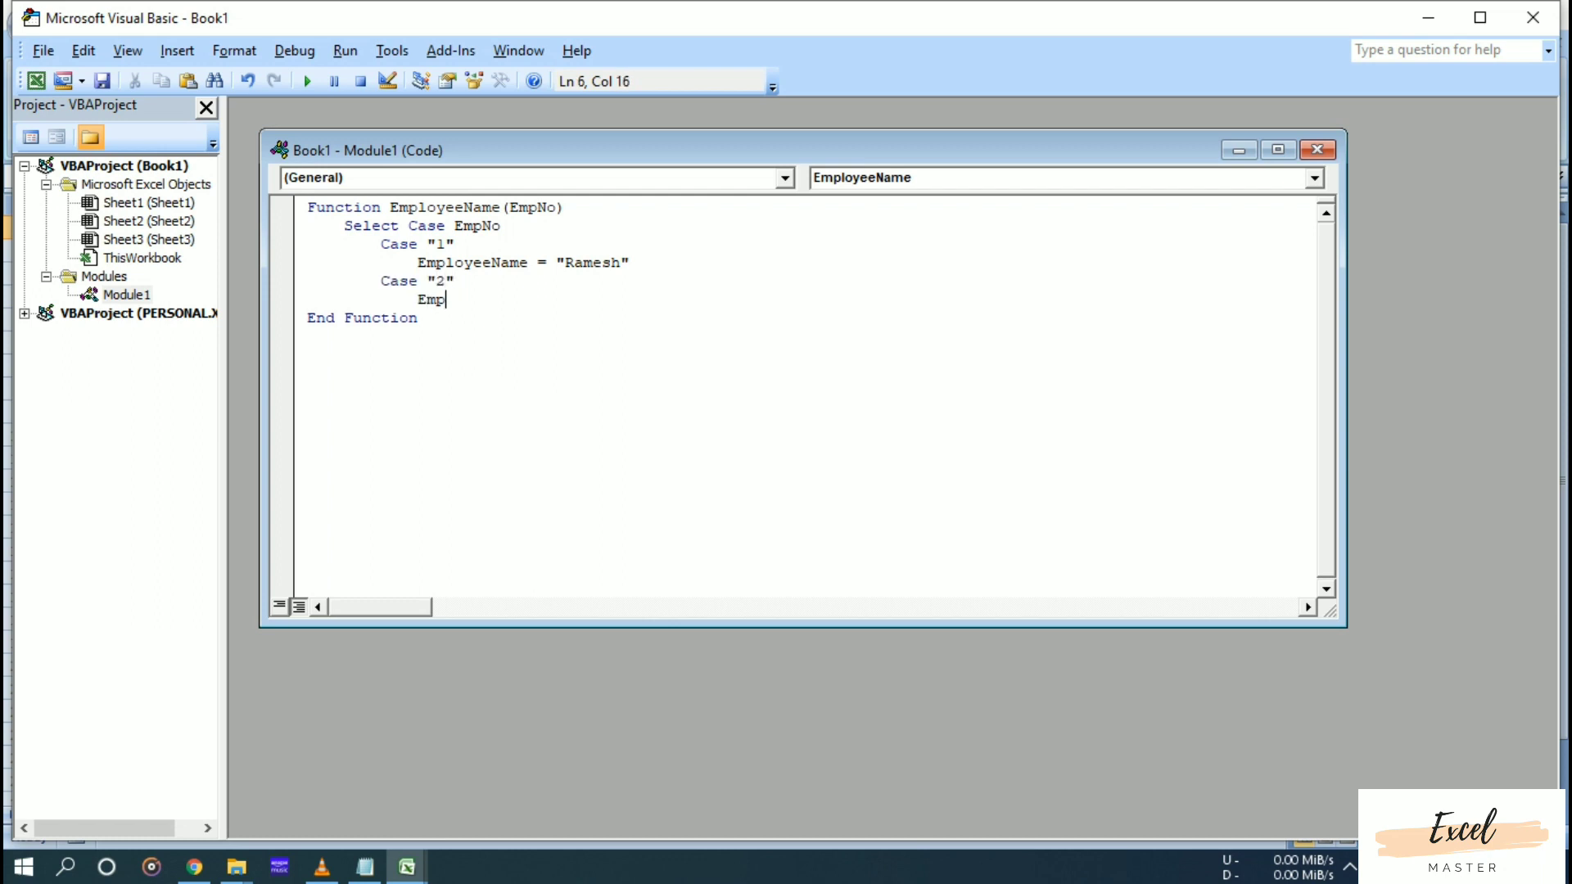
text(loyeeName)
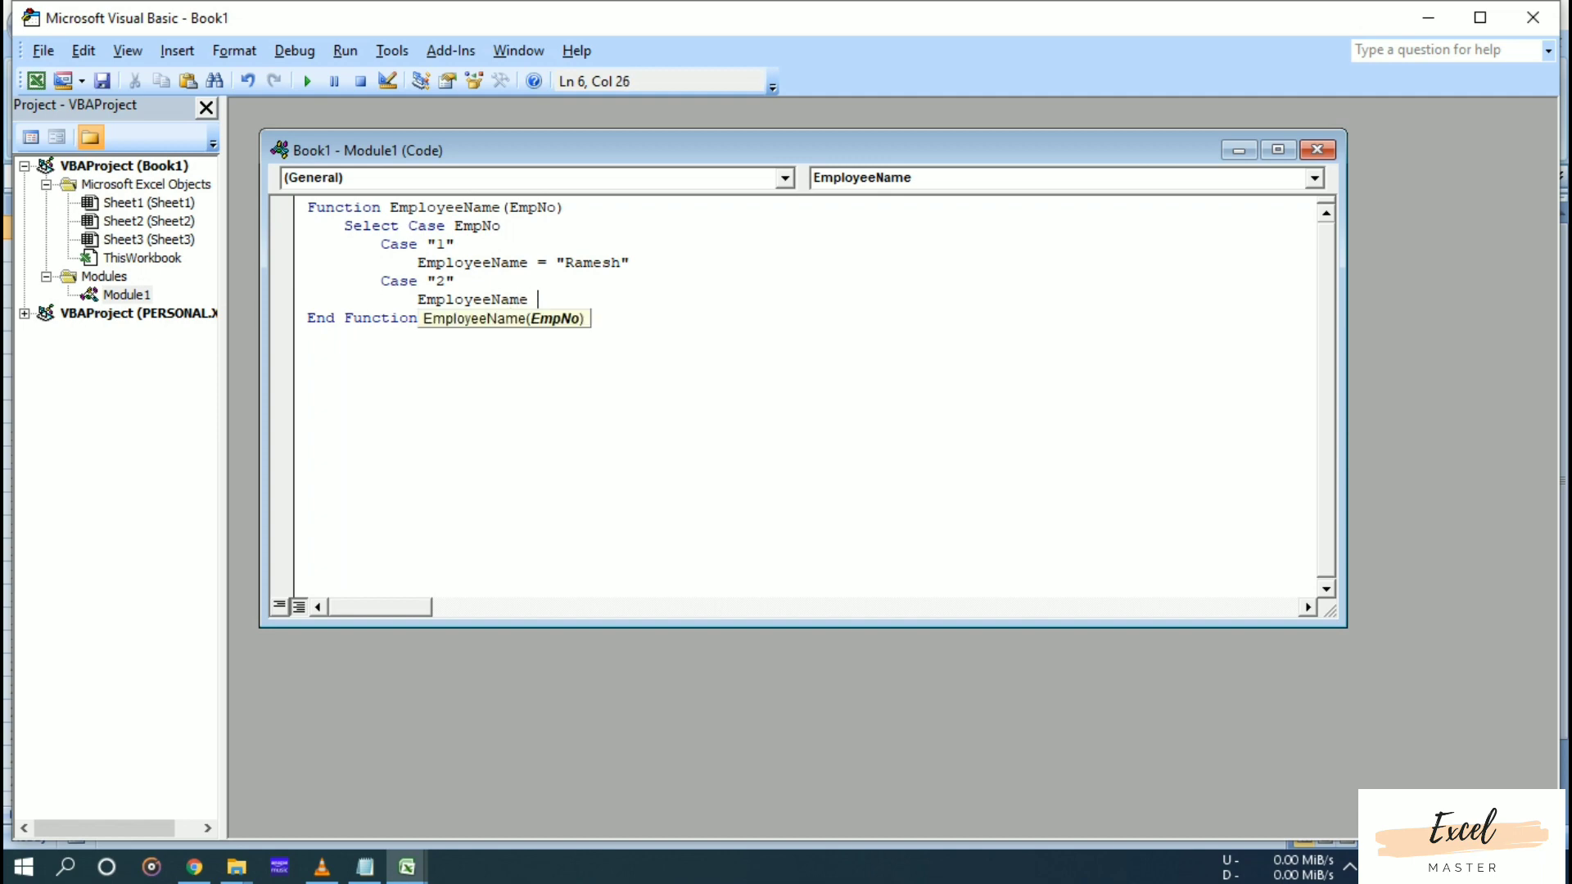
text( = "Sure)
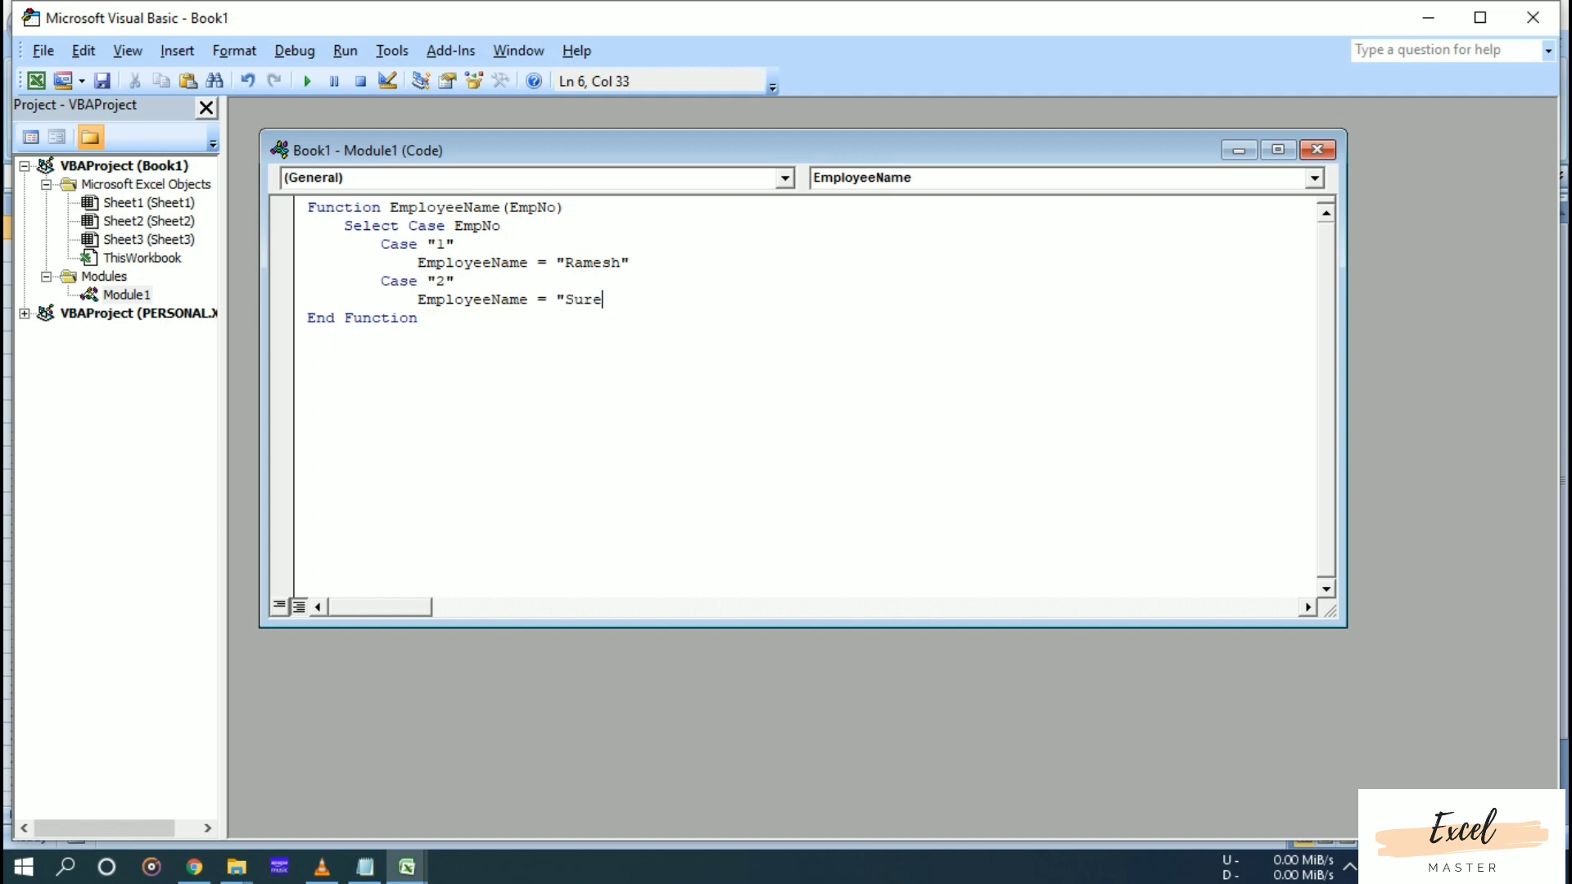
text(sh")
Add Case Else returning "No Records" and close the block with End Select.
key(Return)
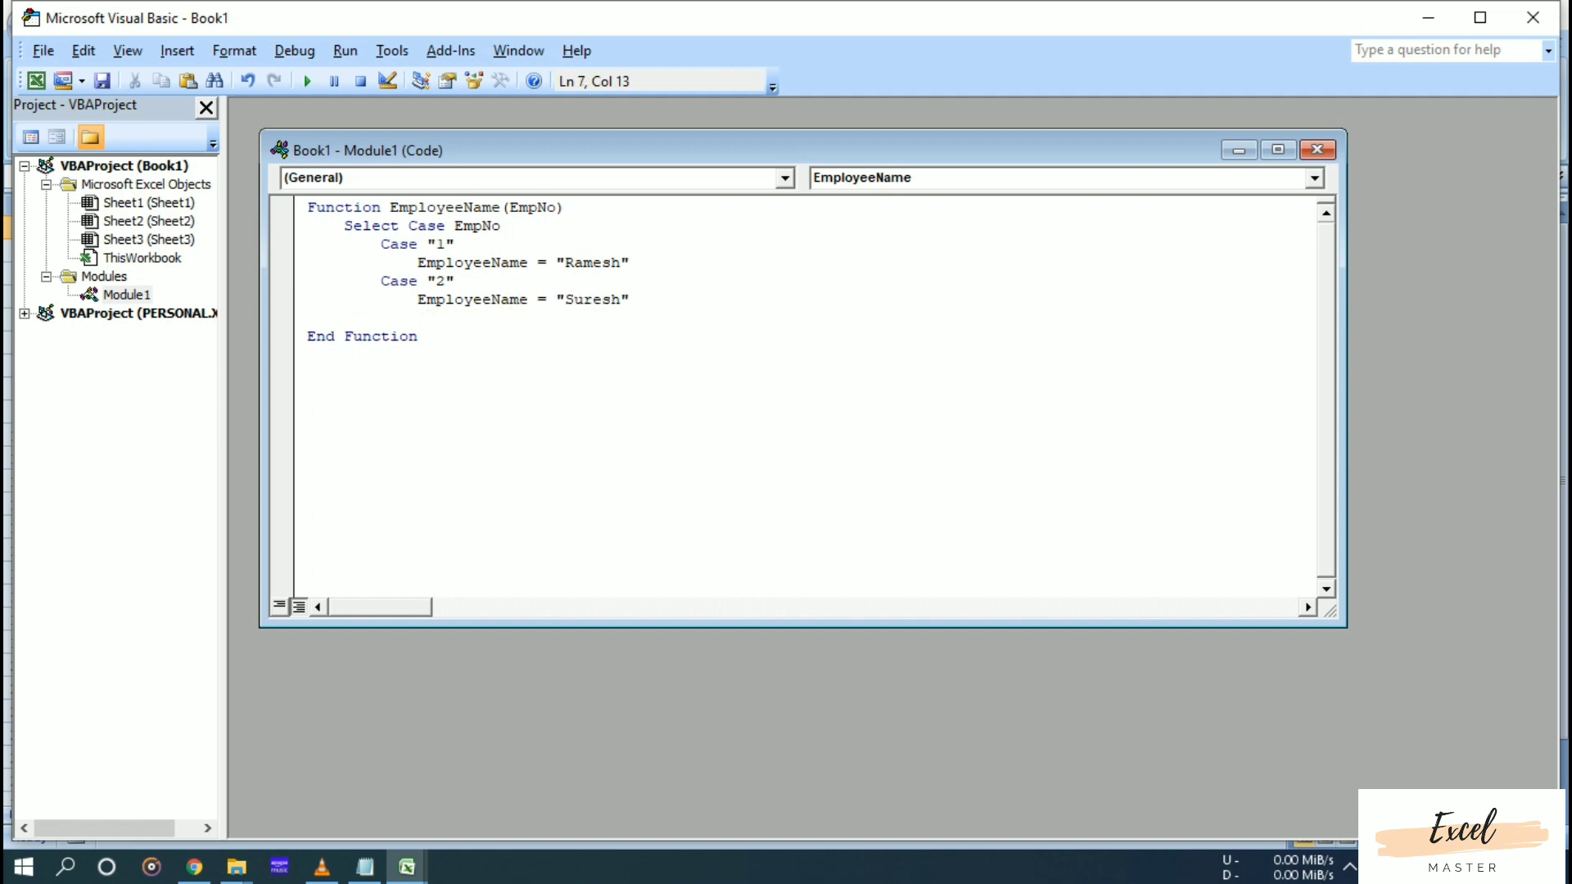
text(Case )
text(E)
text(lse)
key(Return)
key(Tab)
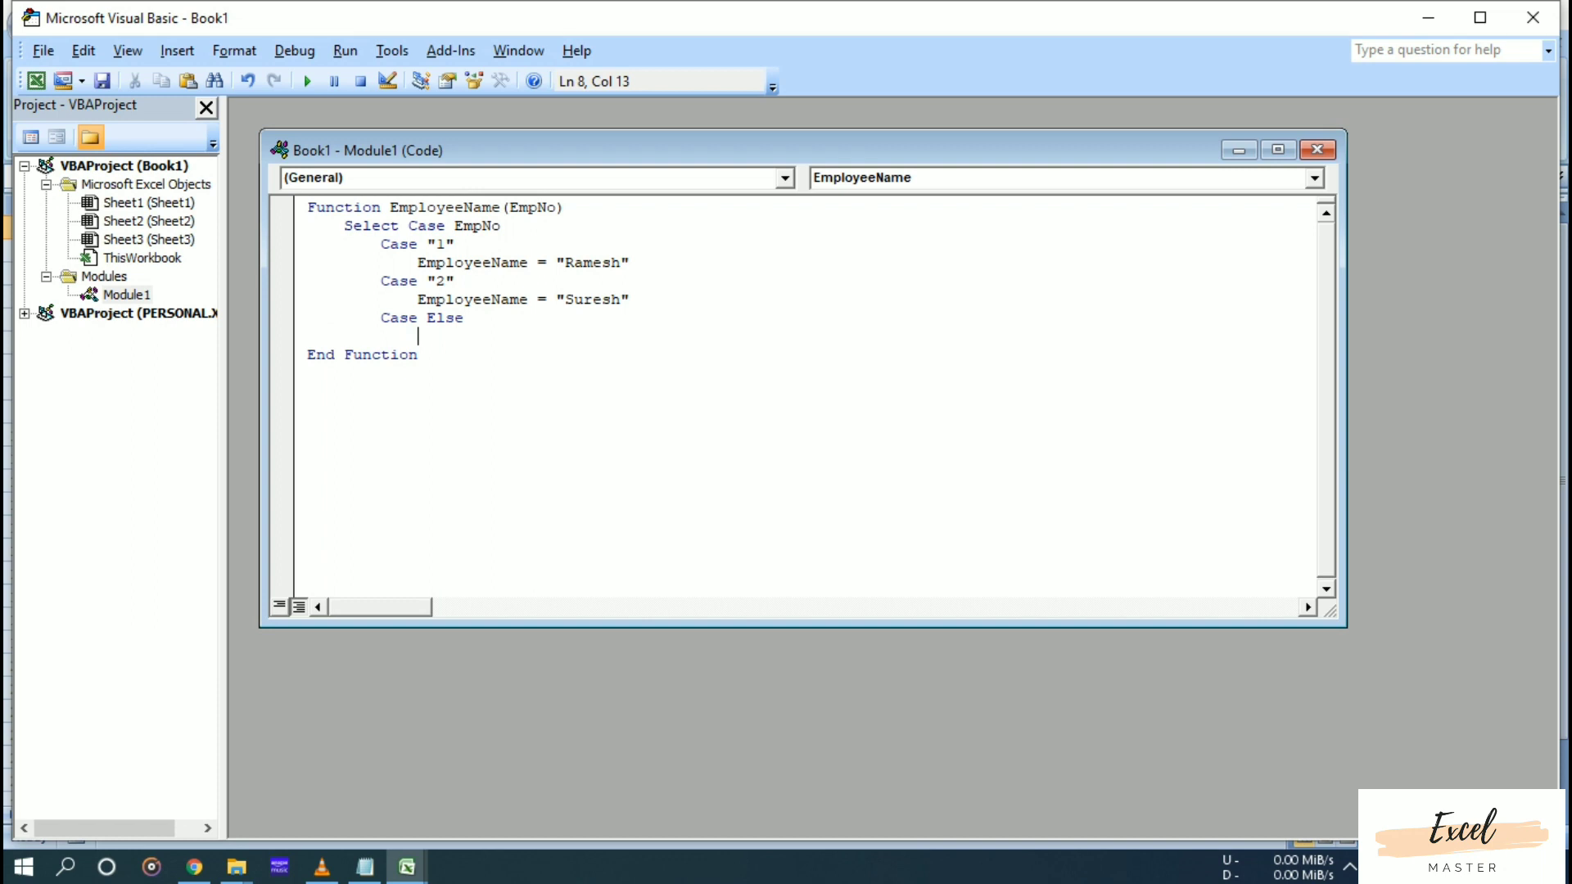
text(EmployeeN)
text(ame = )
text("N)
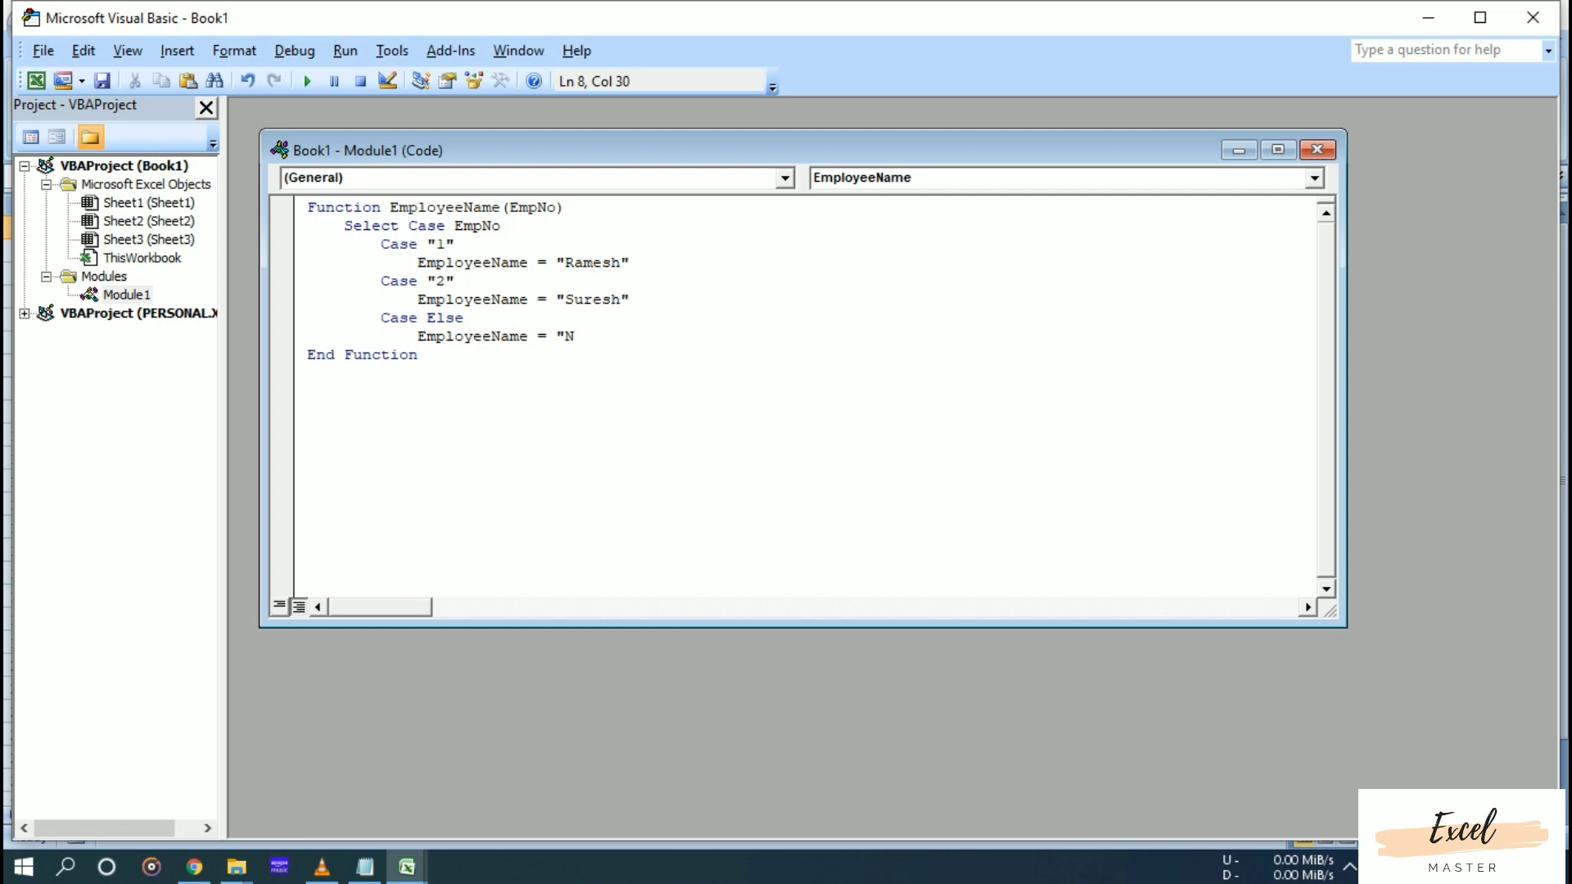
text(o R)
text(ecords")
key(Return)
key(BackSpace)
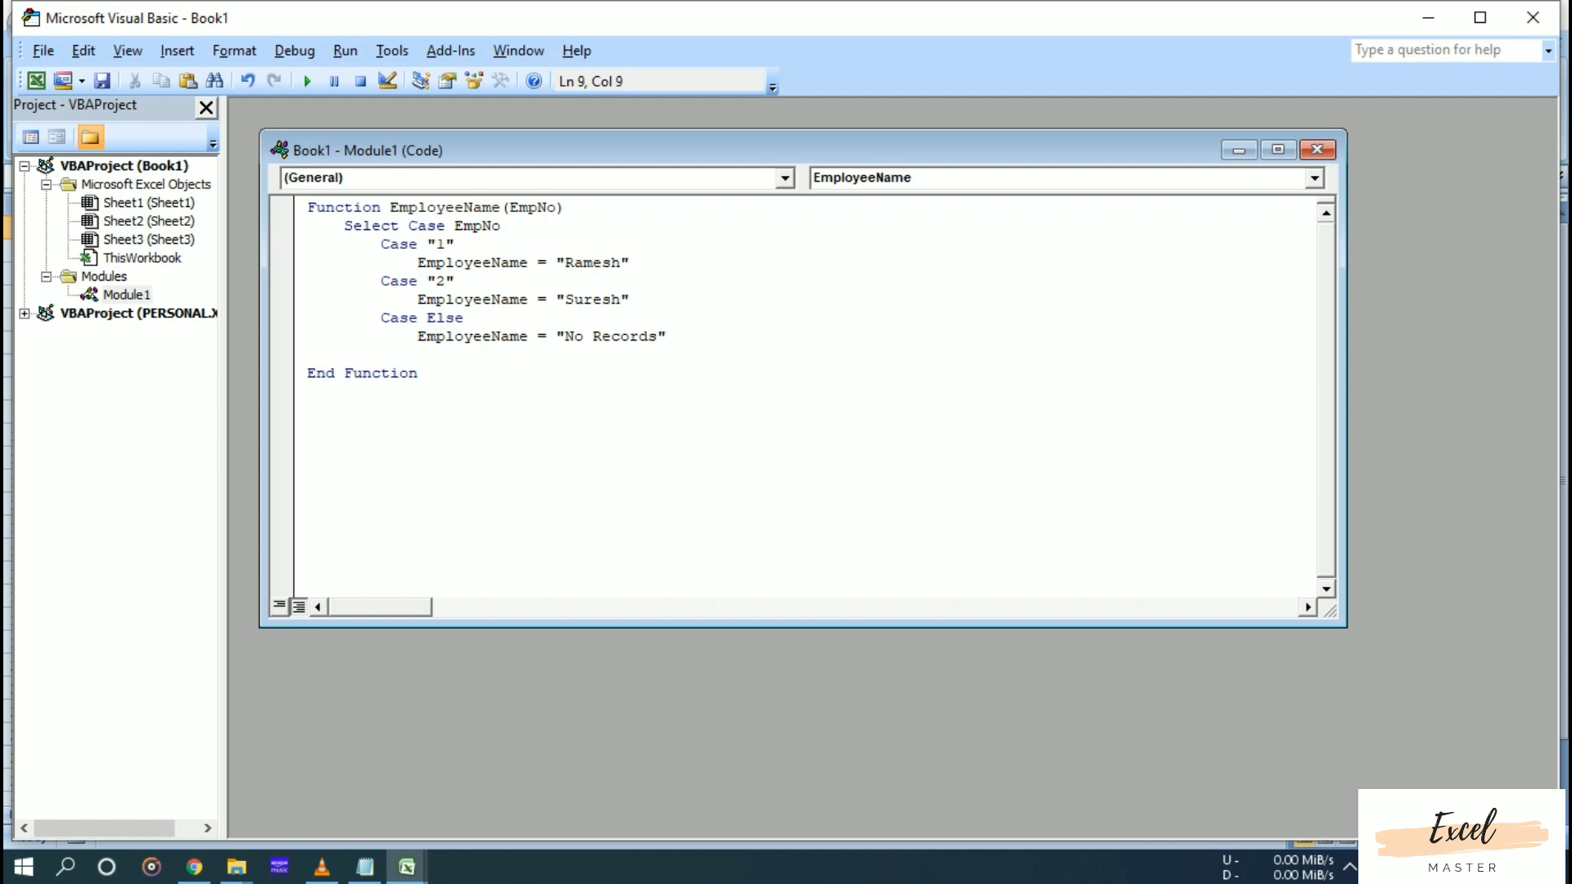
text(En)
key(BackSpace)
key(BackSpace)
key(BackSpace)
text(End Selec)
text(t)
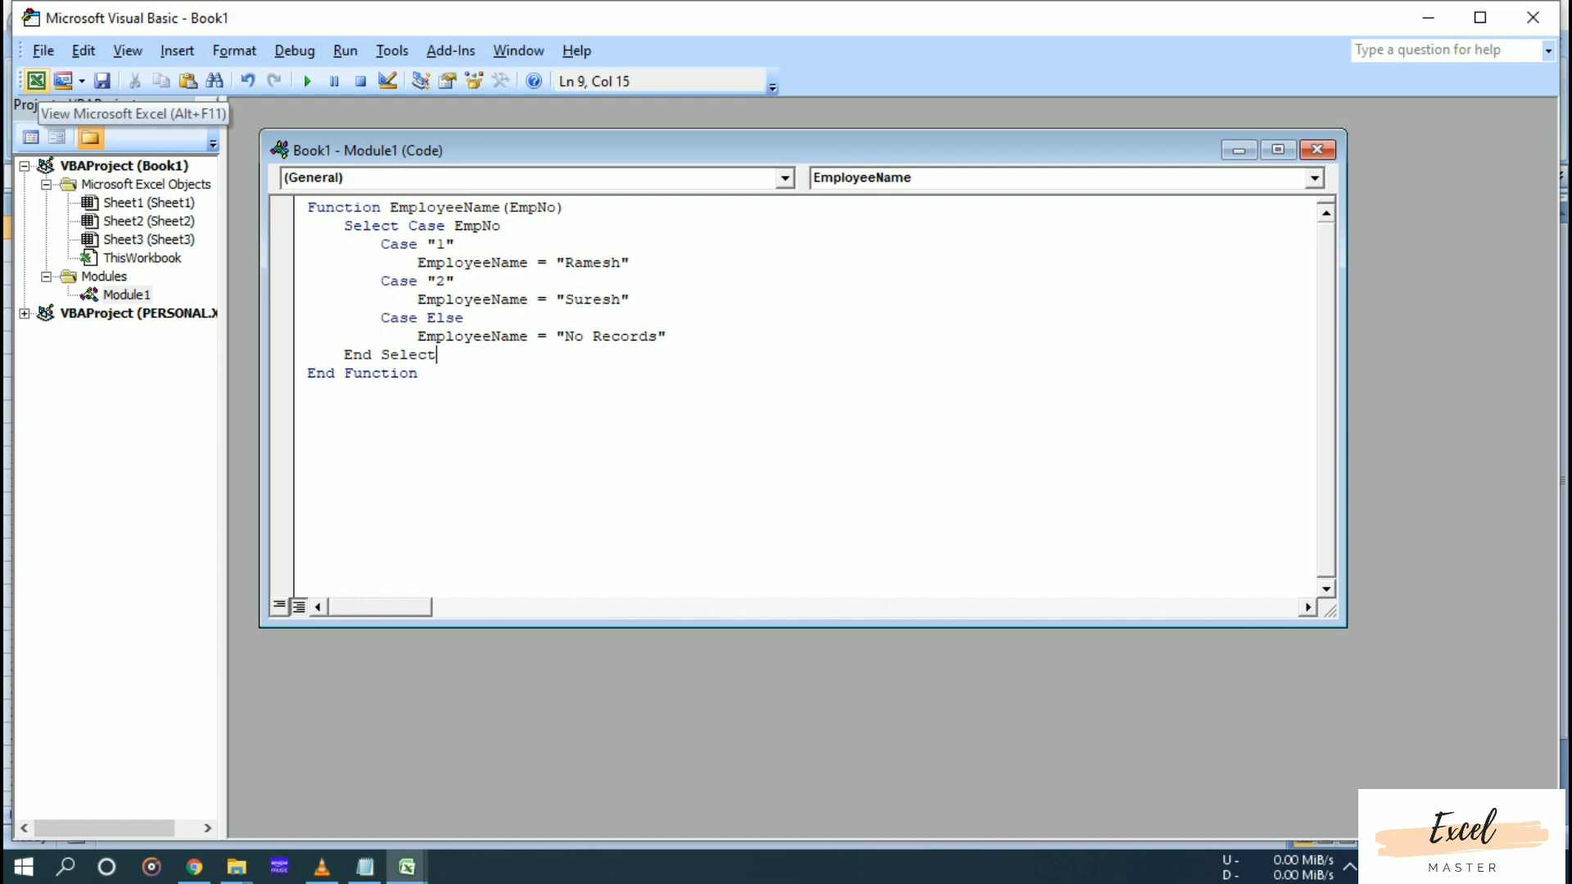
Save the workbook as an Excel Macro-Enabled Workbook named EmployeesFunction in the Roaming > Microsoft > AddIns folder.
click(35, 81)
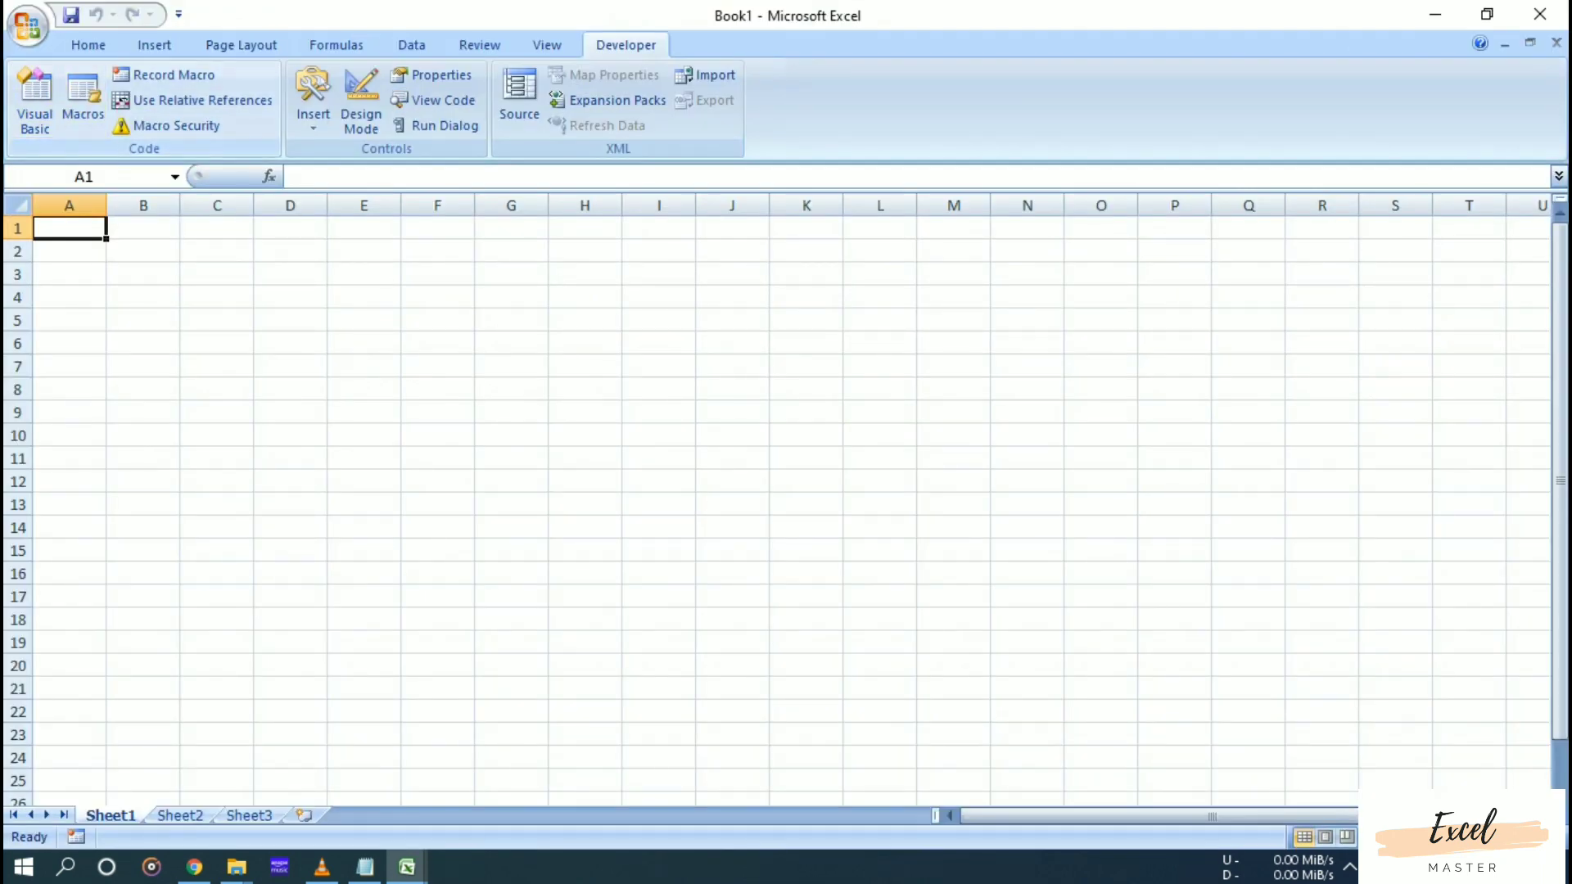
click(27, 27)
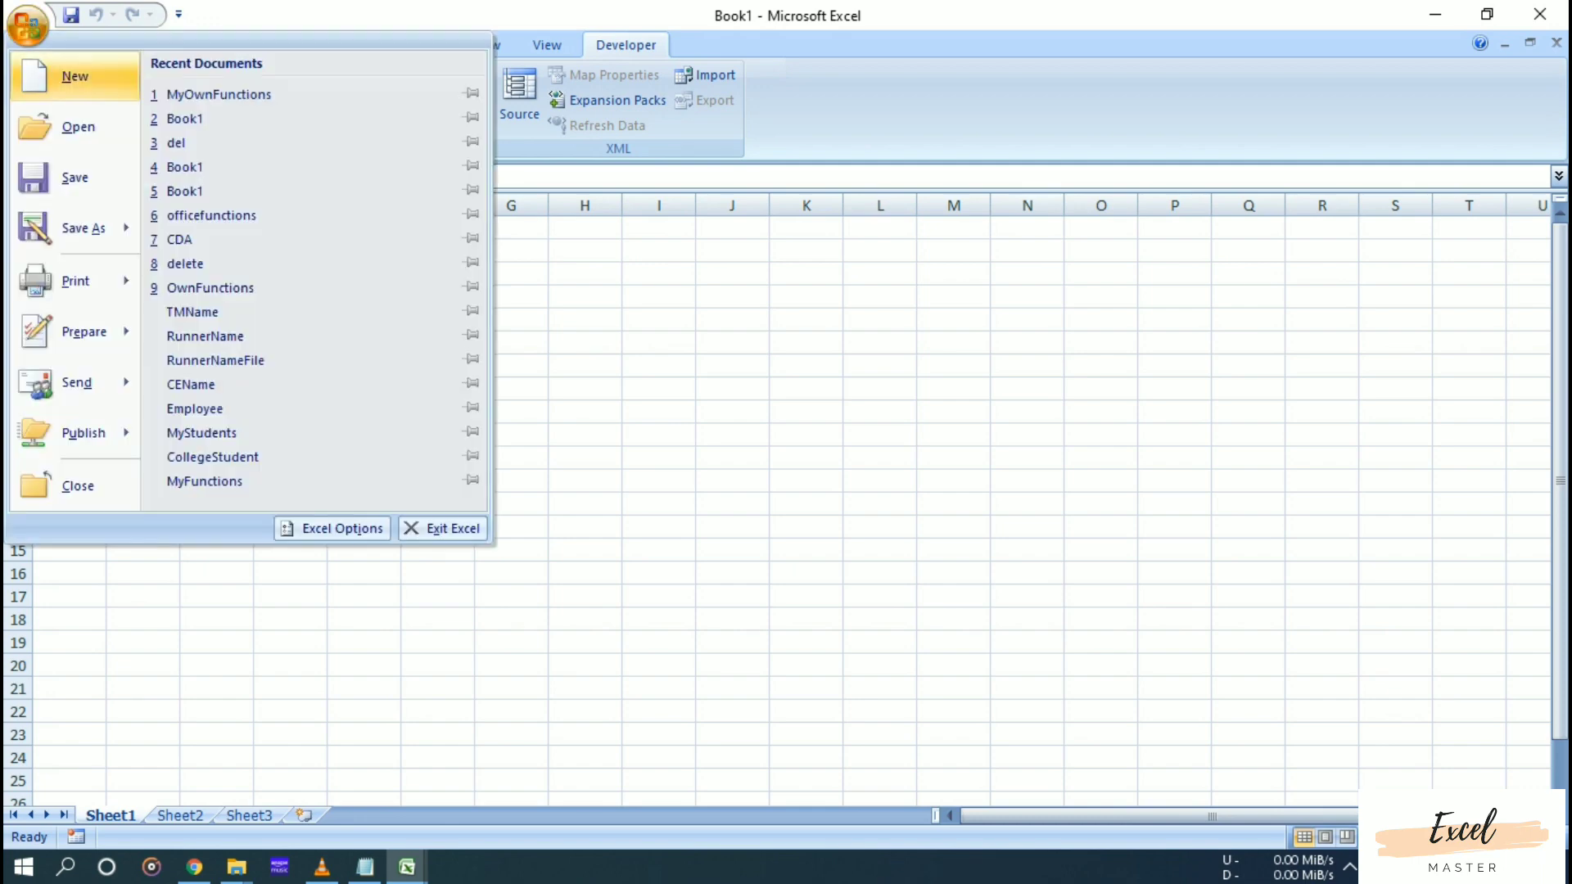
click(70, 224)
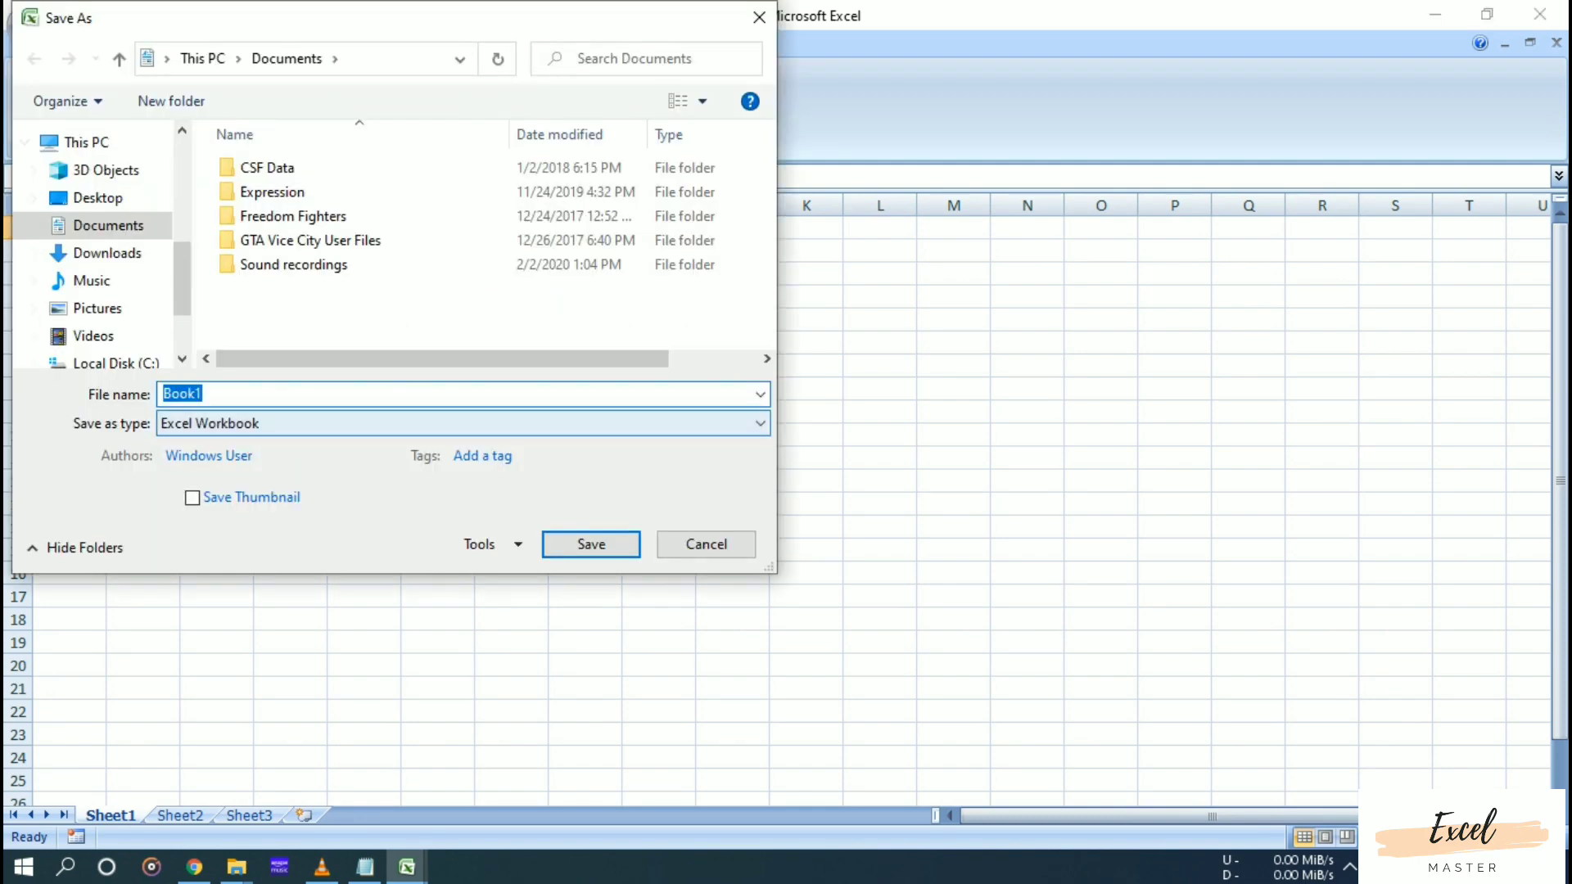
click(462, 423)
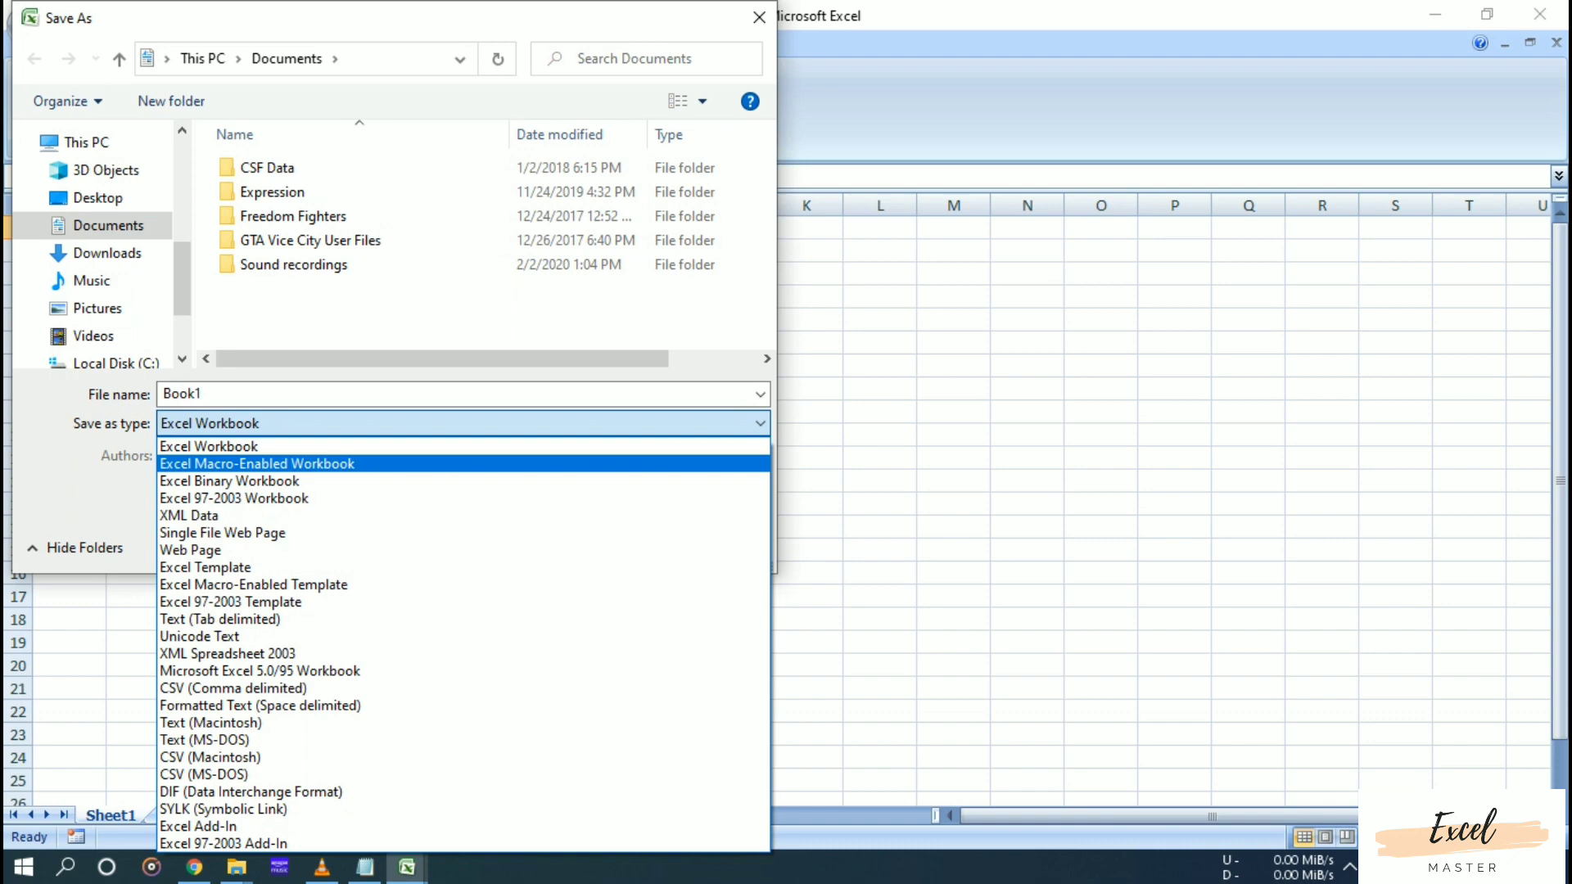
click(257, 463)
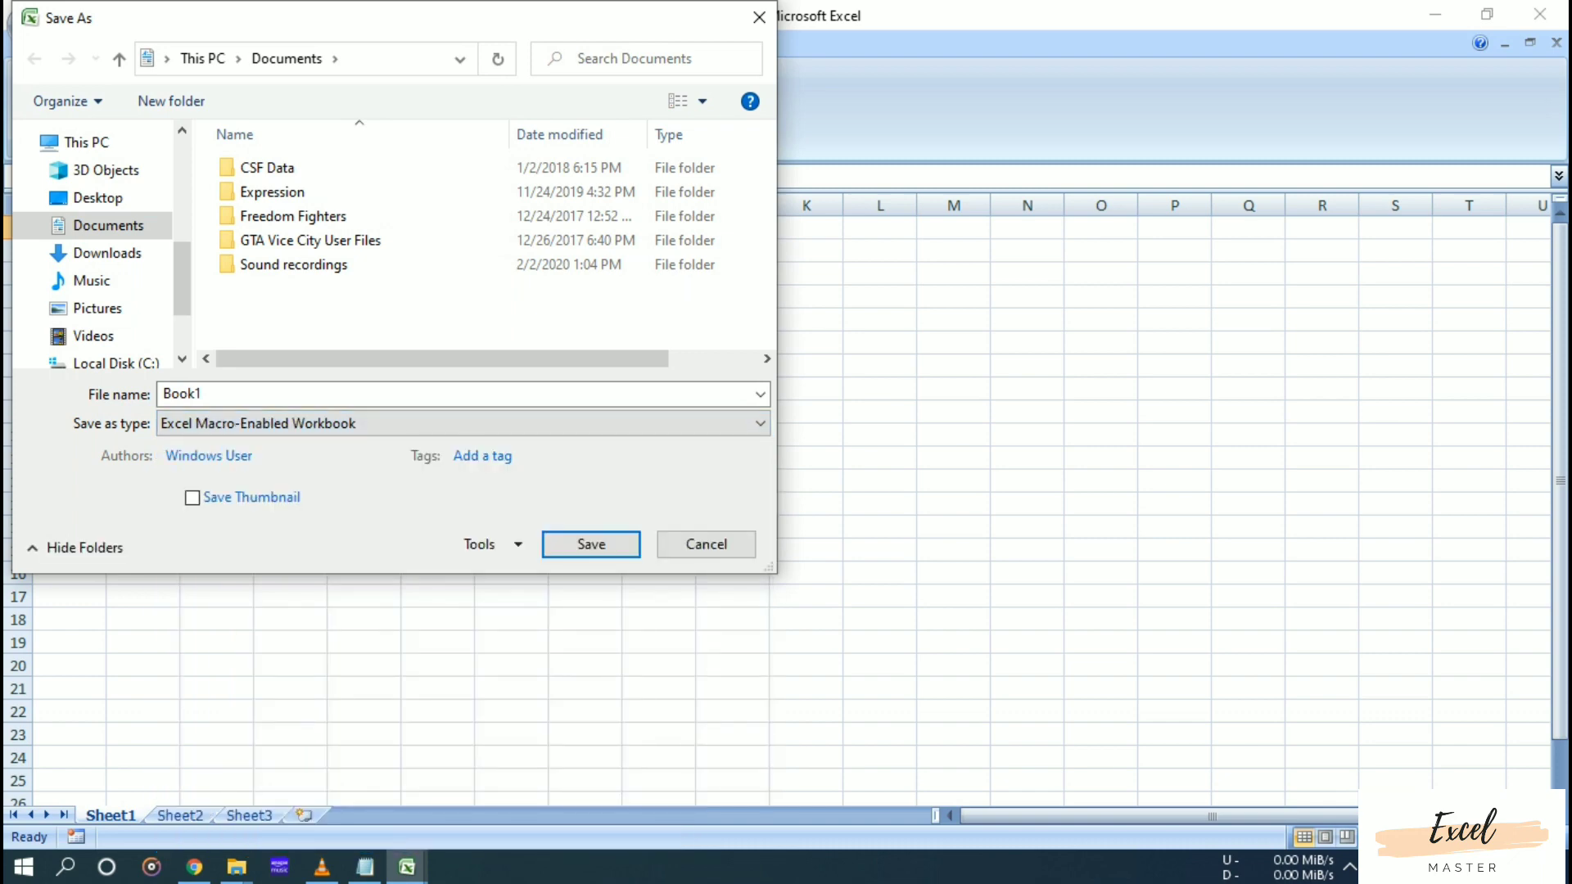
click(463, 423)
click(257, 463)
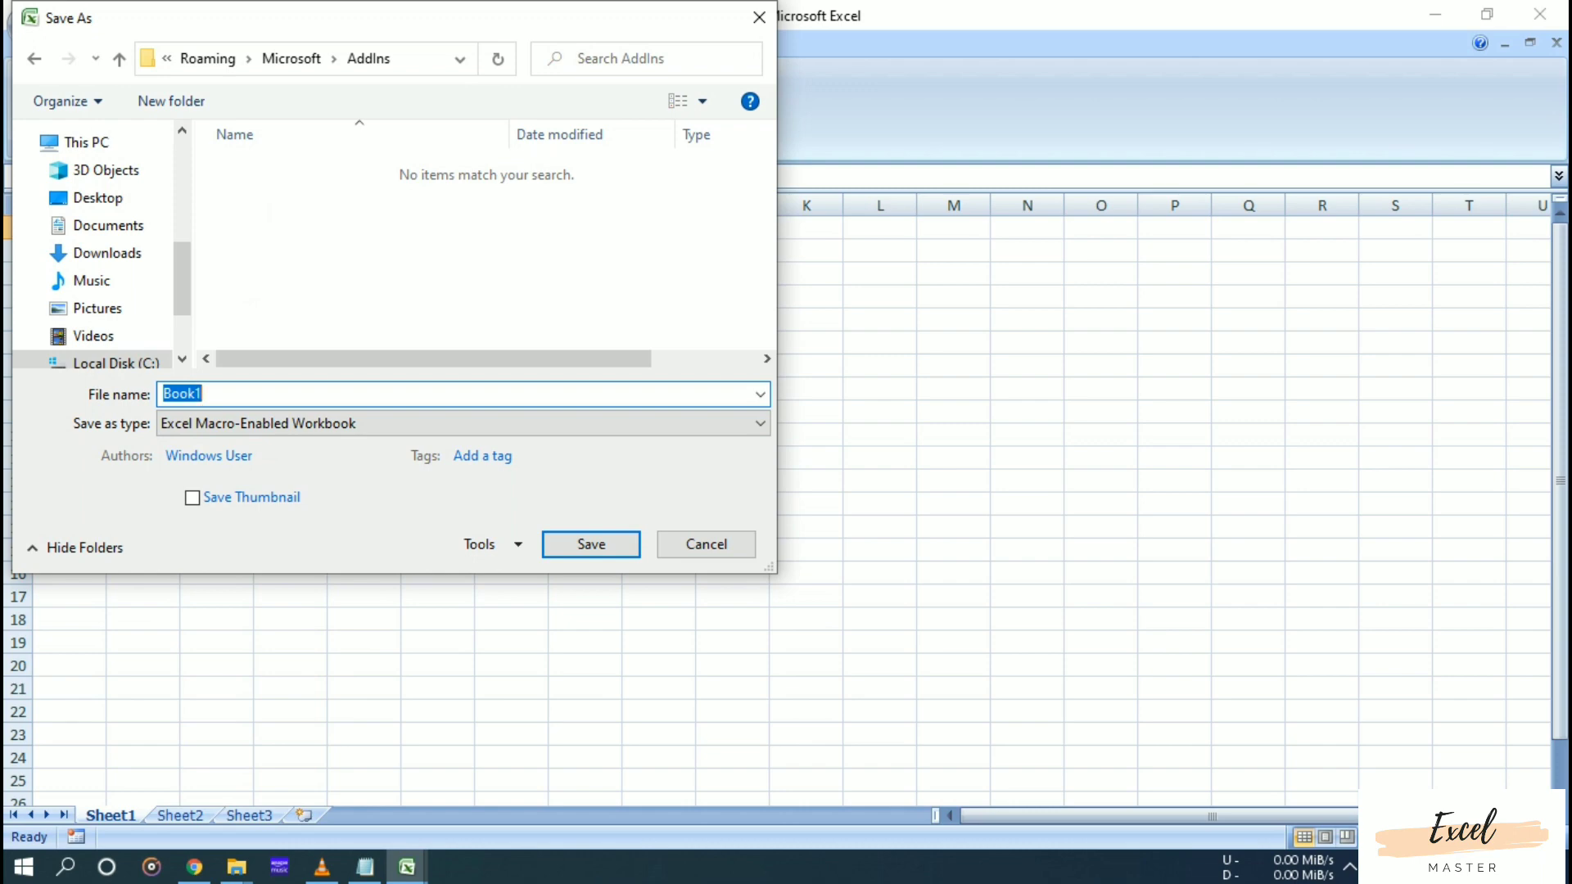
text(Empl)
text(oyeesFun)
text(ction)
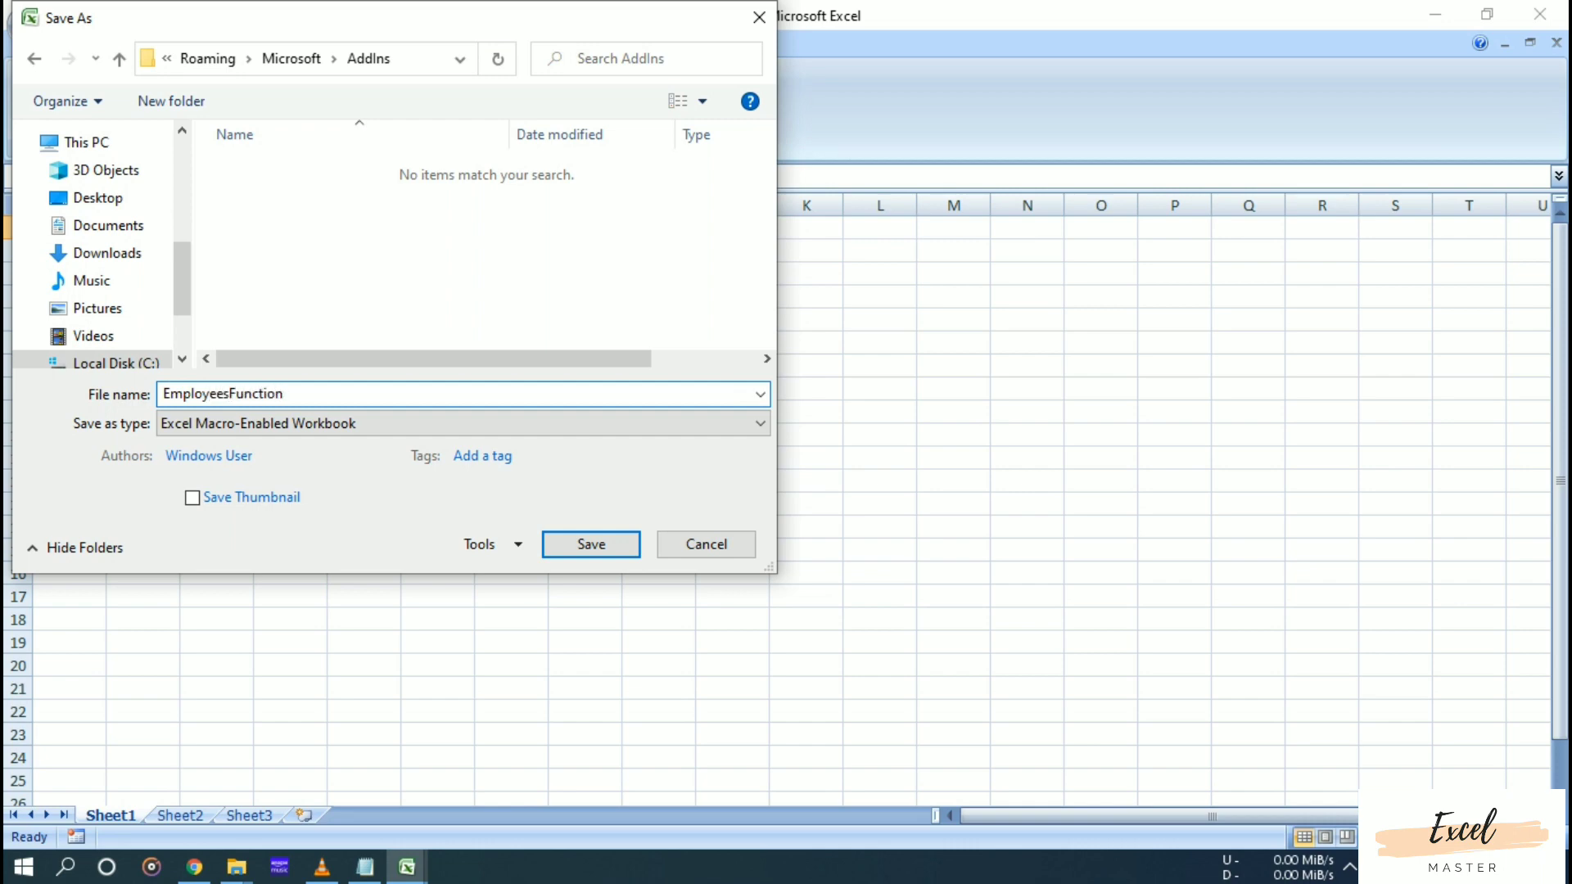
key(Return)
Open the Excel Add-Ins manager from Excel Options and uncheck and remove the missing Myownfunctions add-in.
click(511, 389)
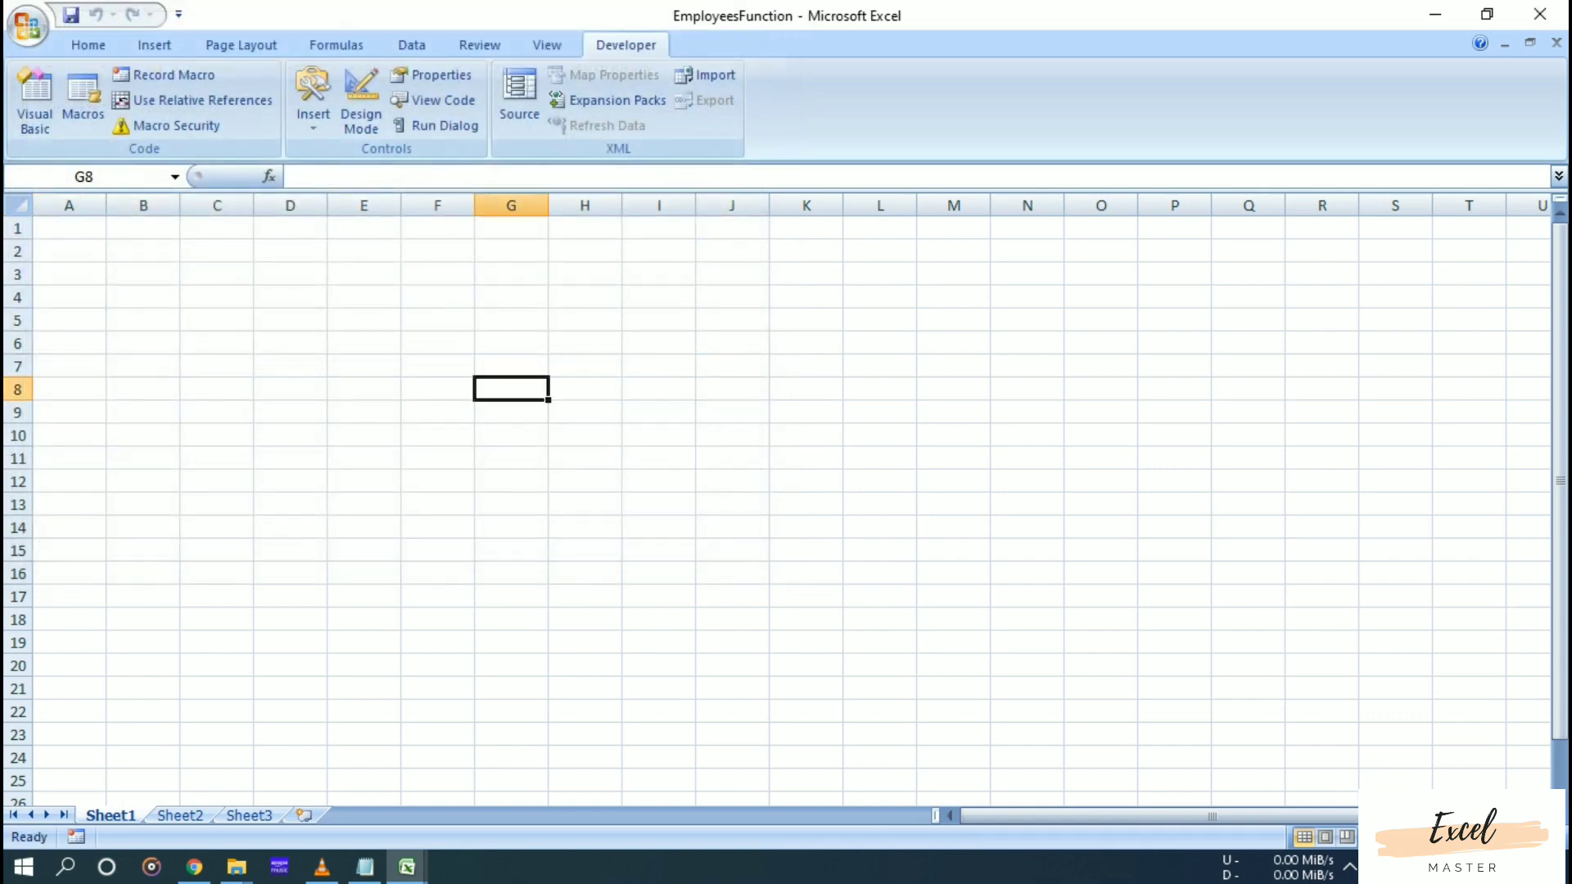
click(27, 27)
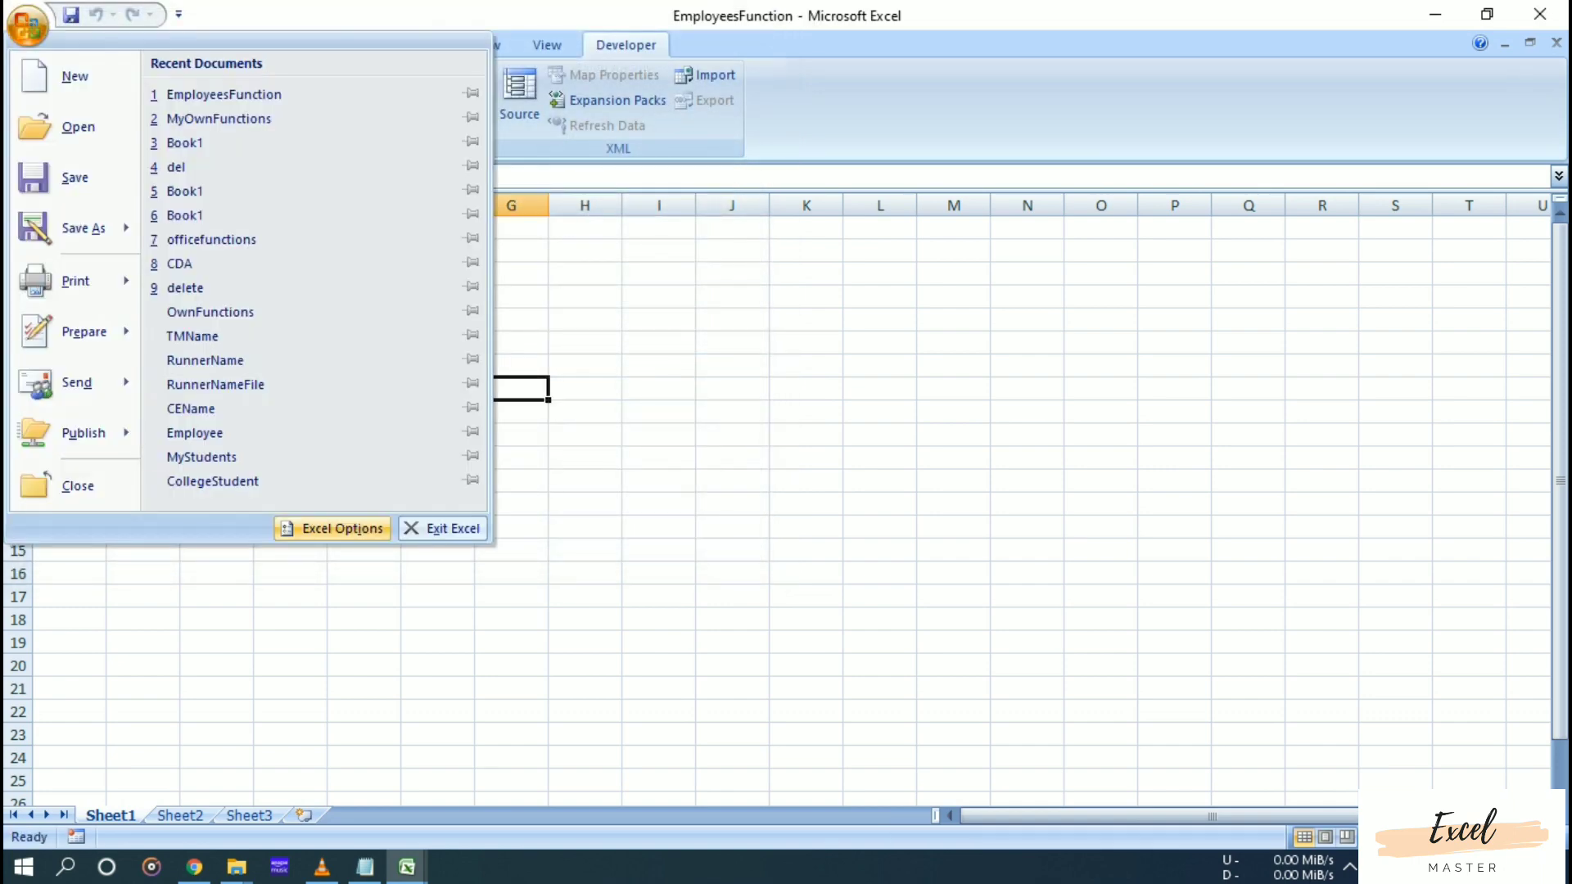
click(332, 528)
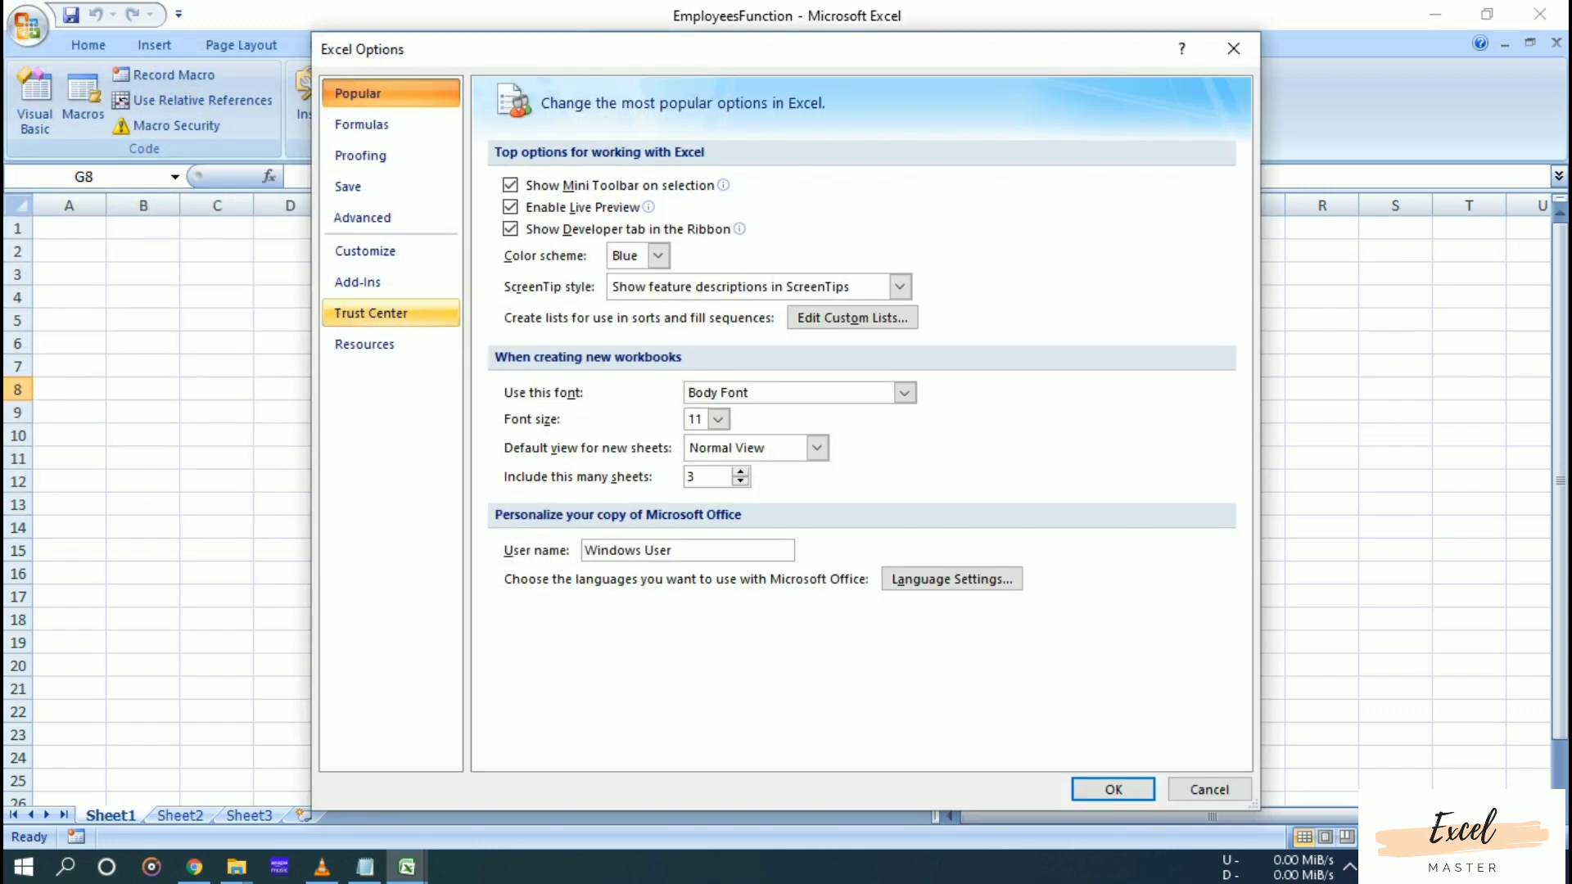
click(360, 282)
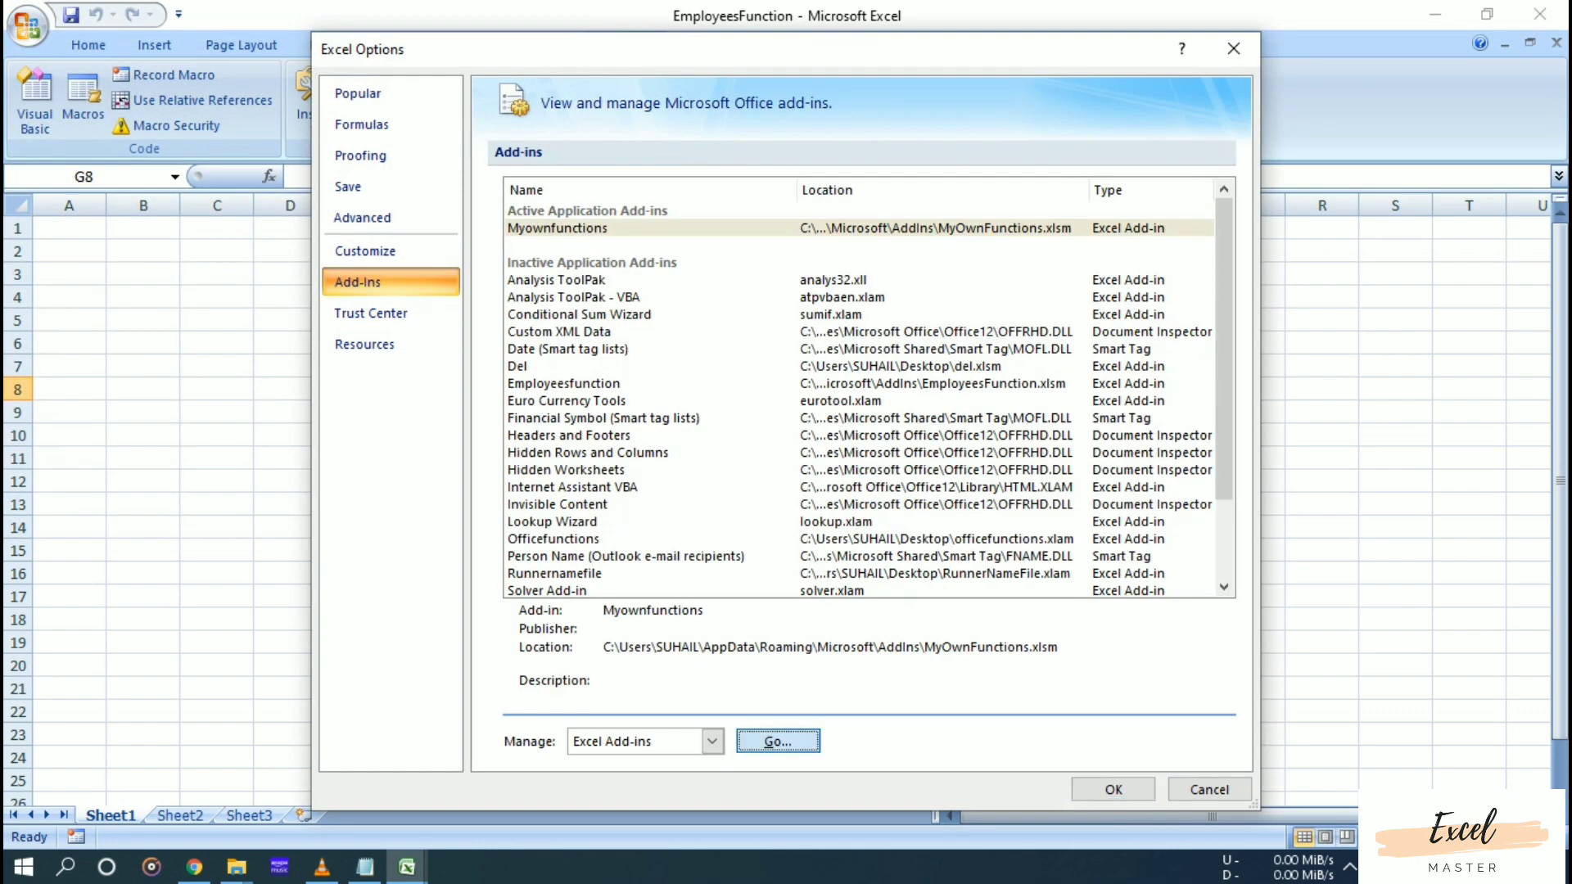
click(778, 741)
click(959, 438)
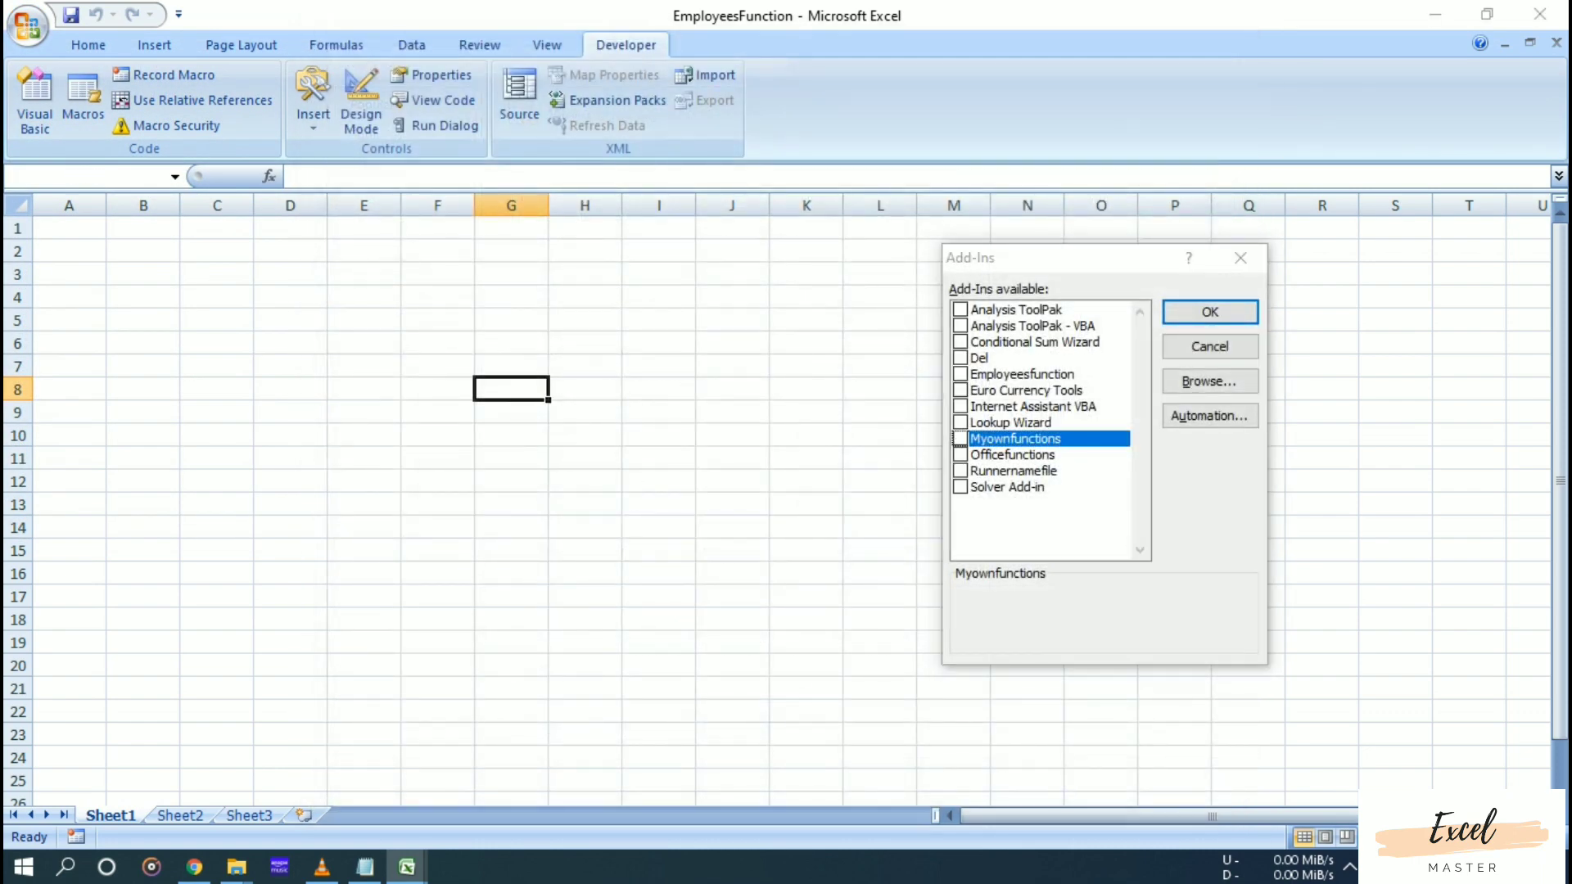
click(741, 494)
Browse with All Files shown, load the EmployeesFunction file, replace the existing add-in, and confirm.
key(alt+b)
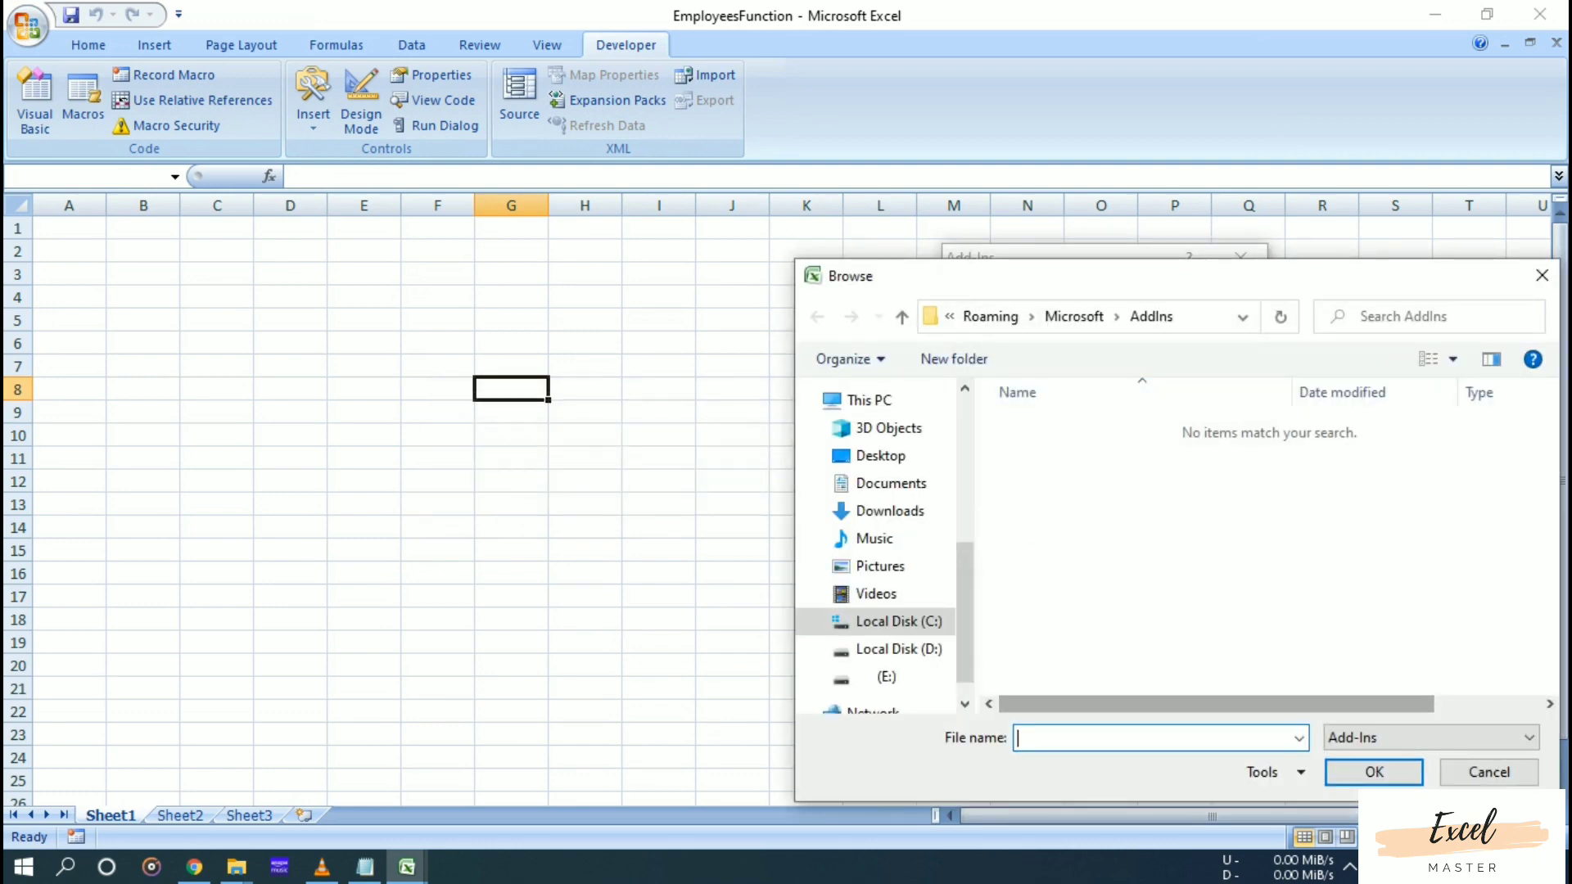
click(1431, 737)
click(1350, 761)
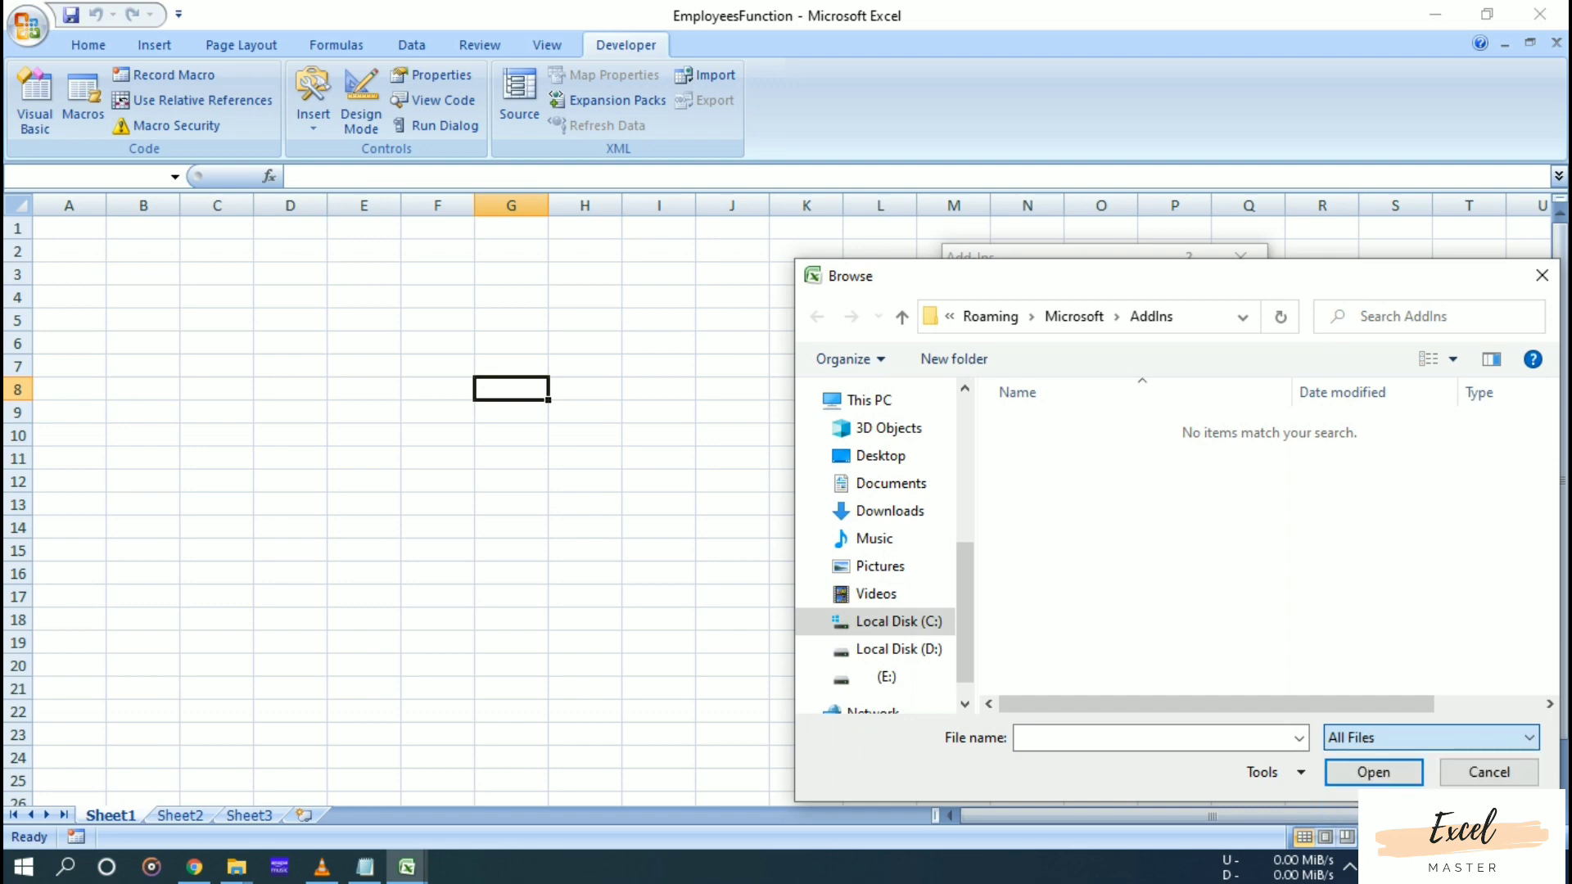
click(1083, 425)
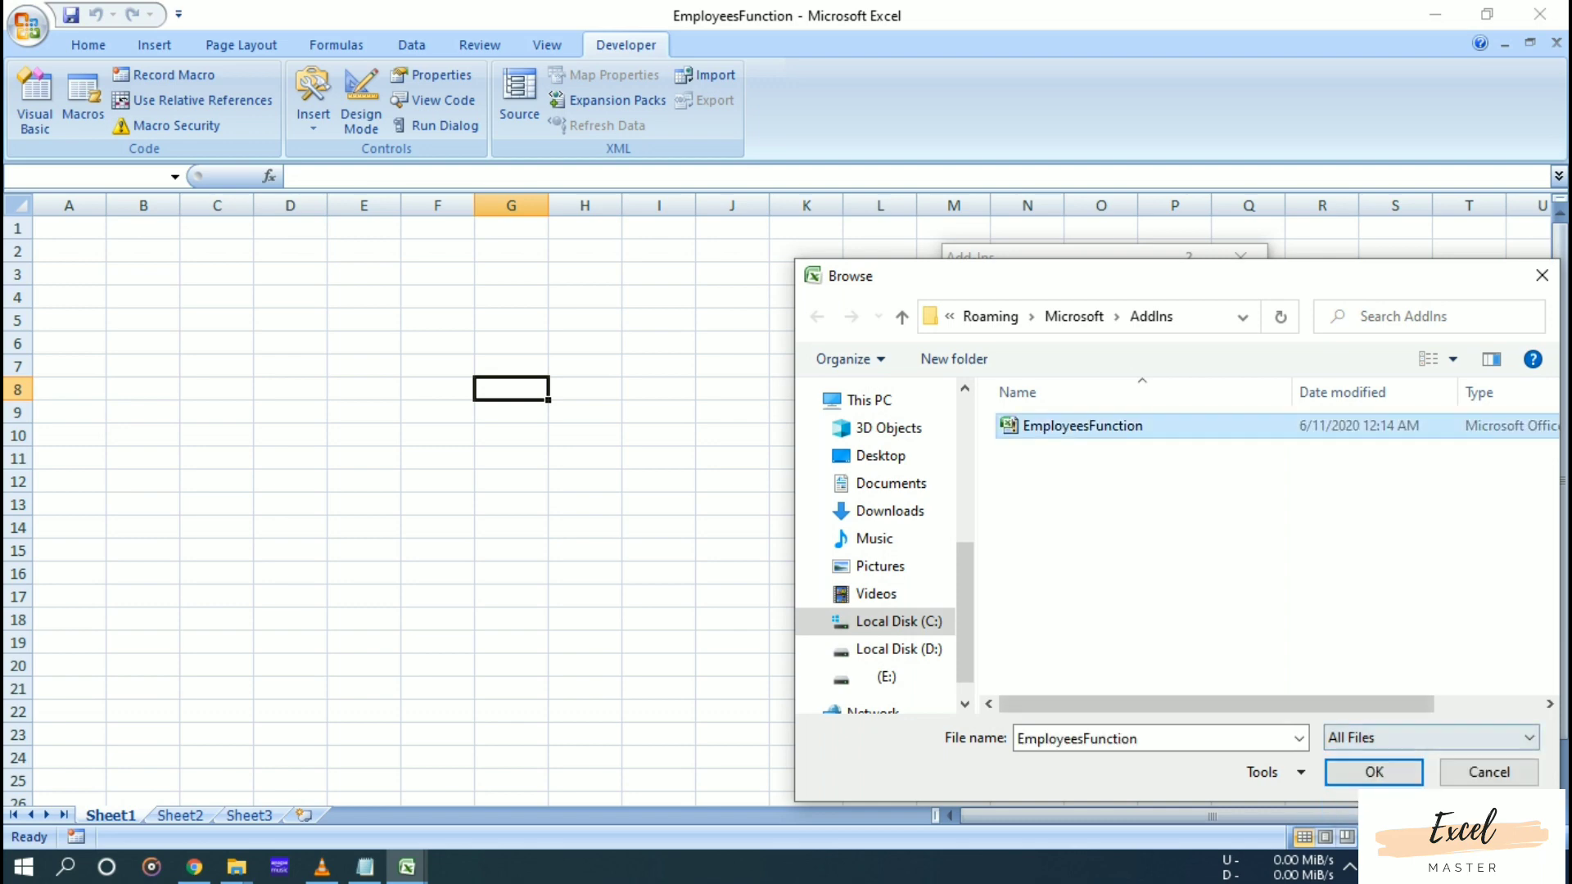
click(1374, 772)
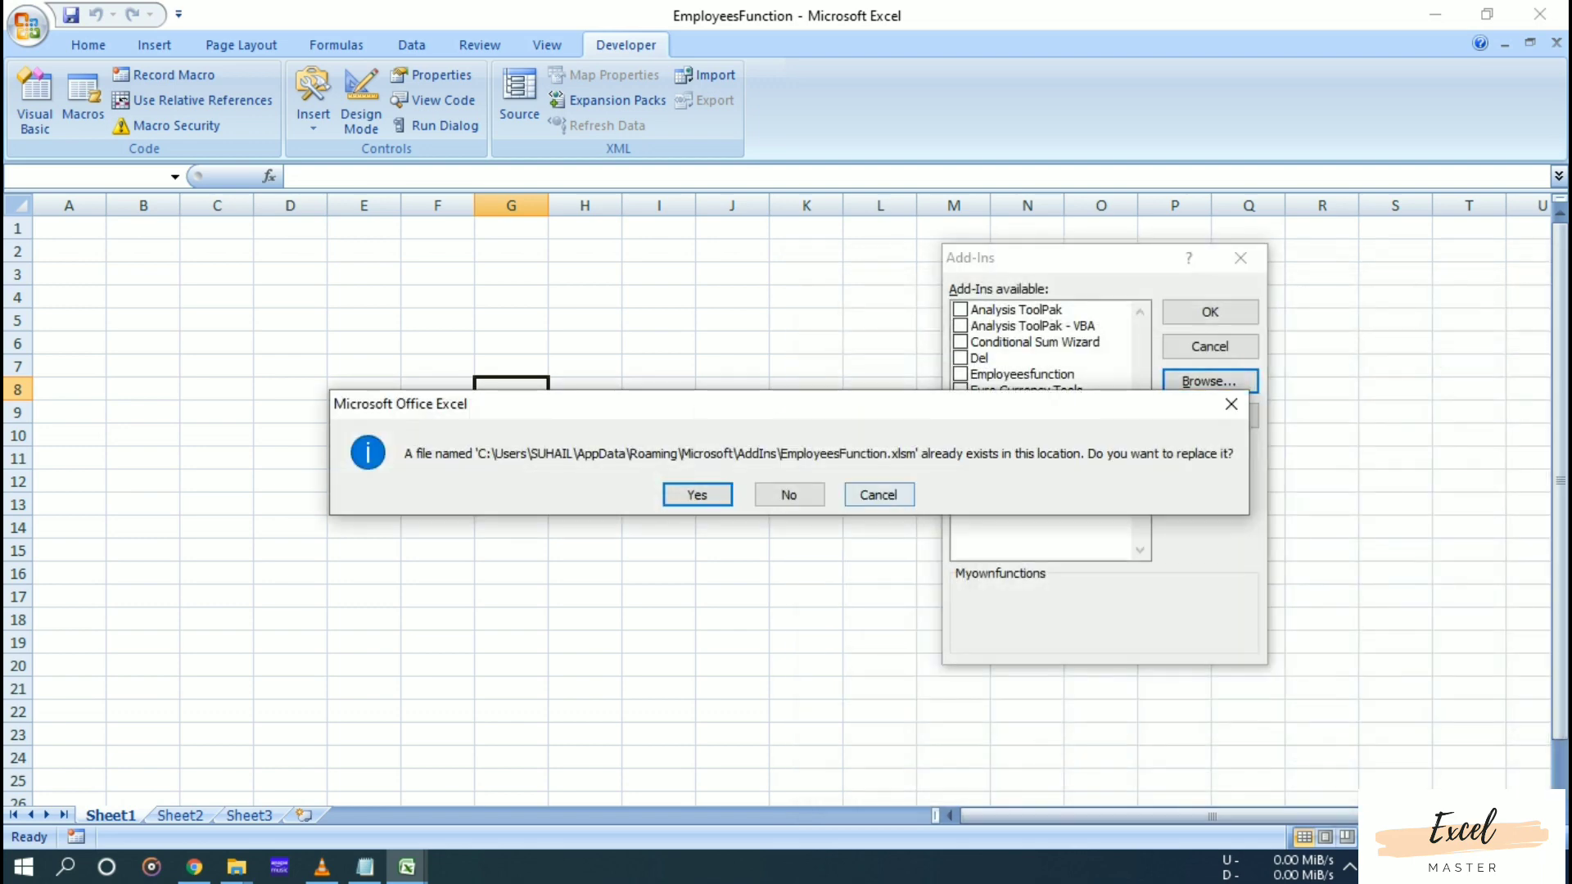
click(696, 494)
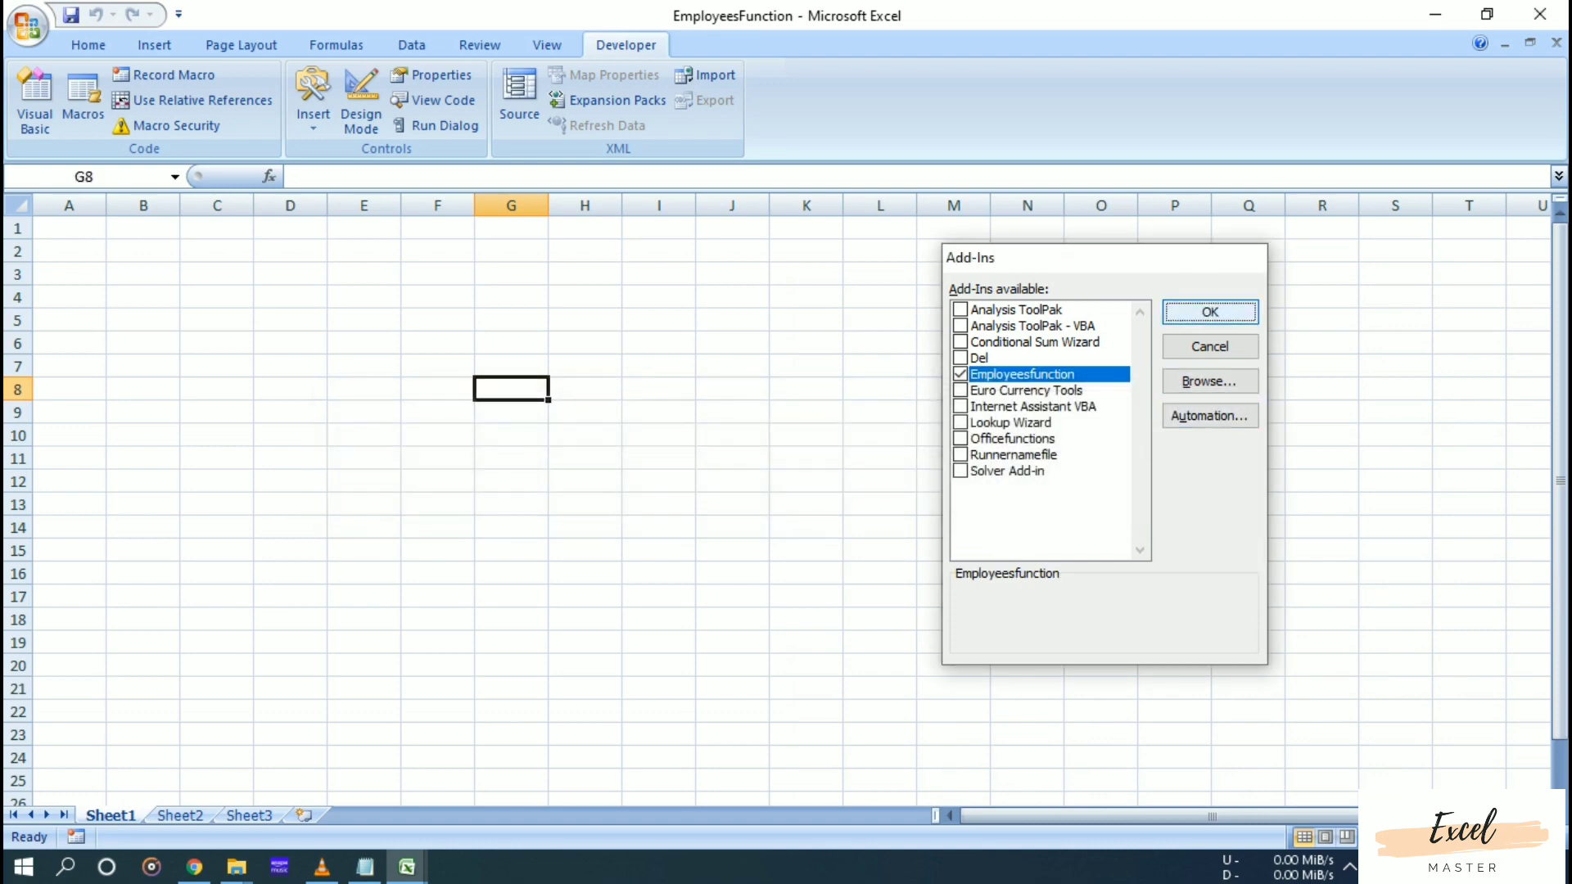
key(Return)
key(Left)
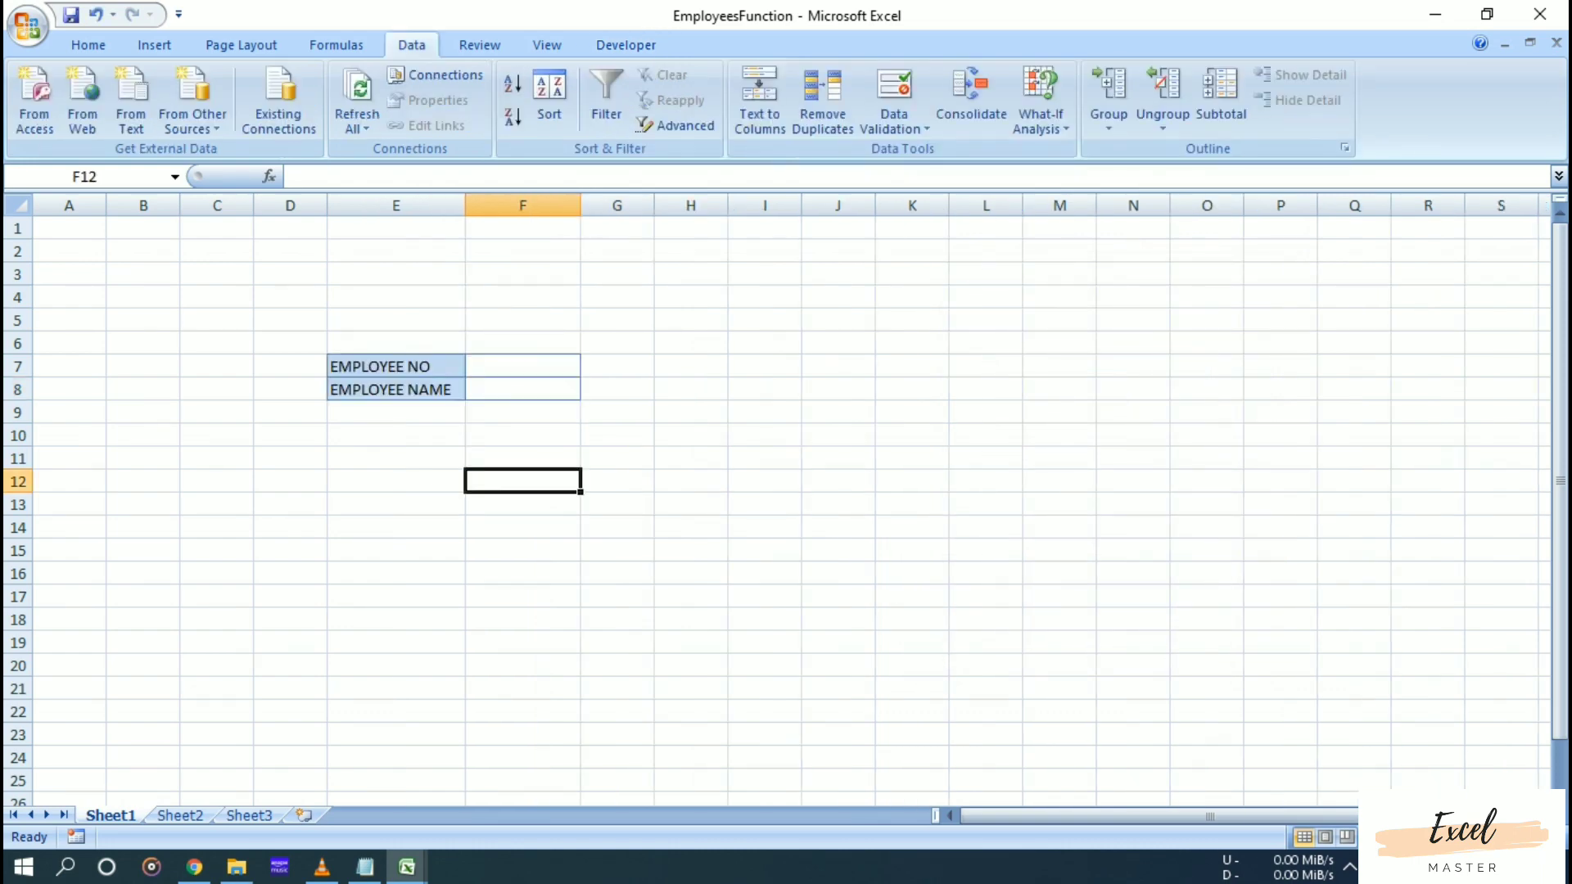
Enter =EMPLOYEENAME(F7) in F8, which shows "No Records" while F7 is empty.
click(522, 366)
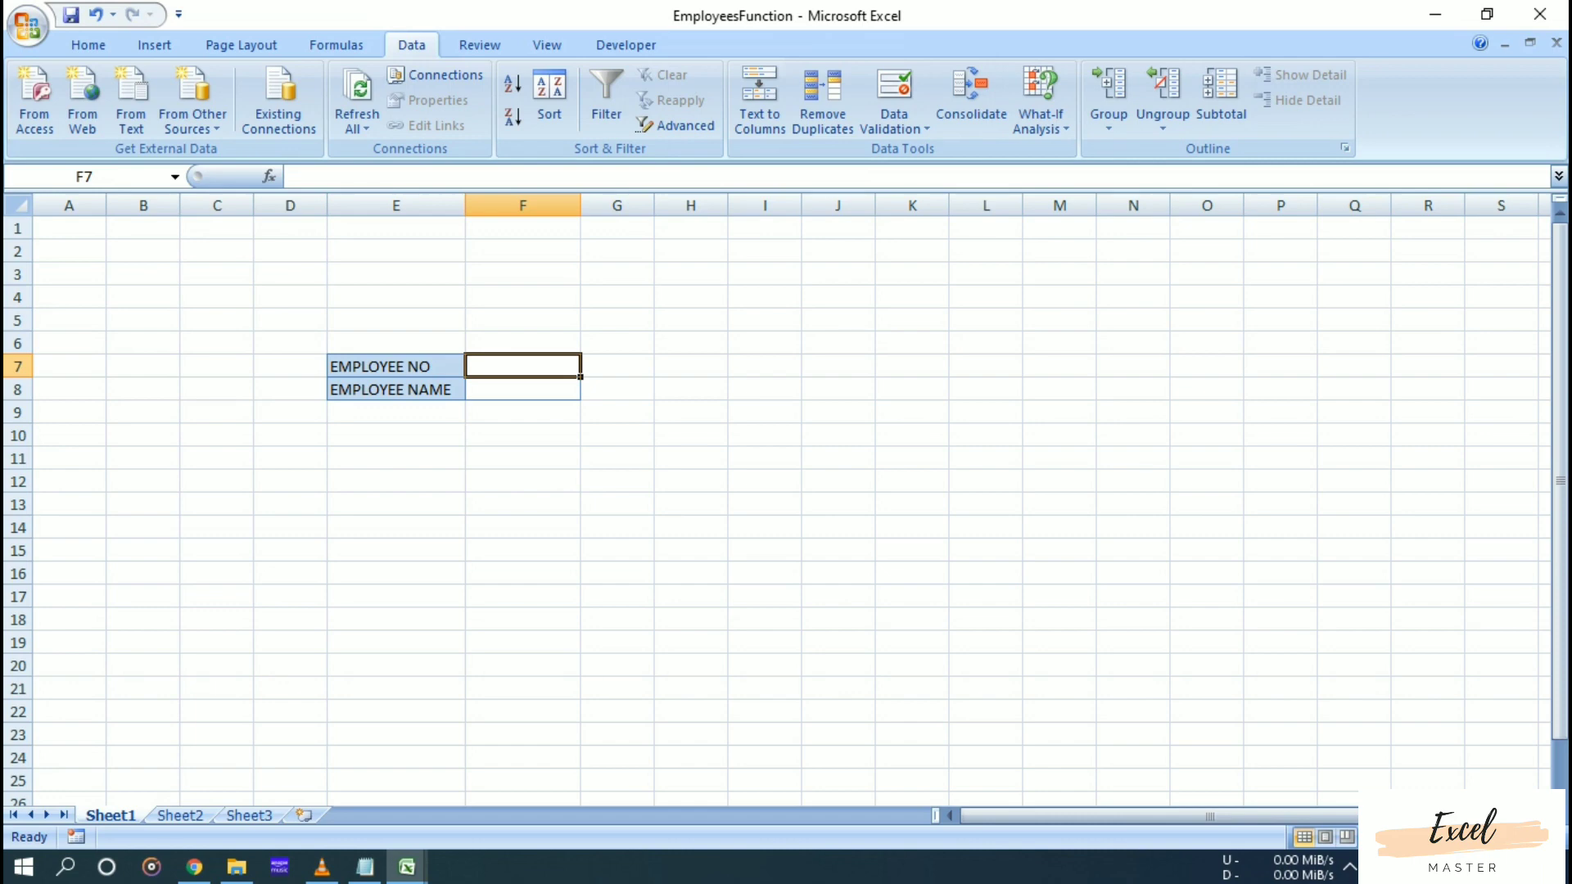
click(522, 389)
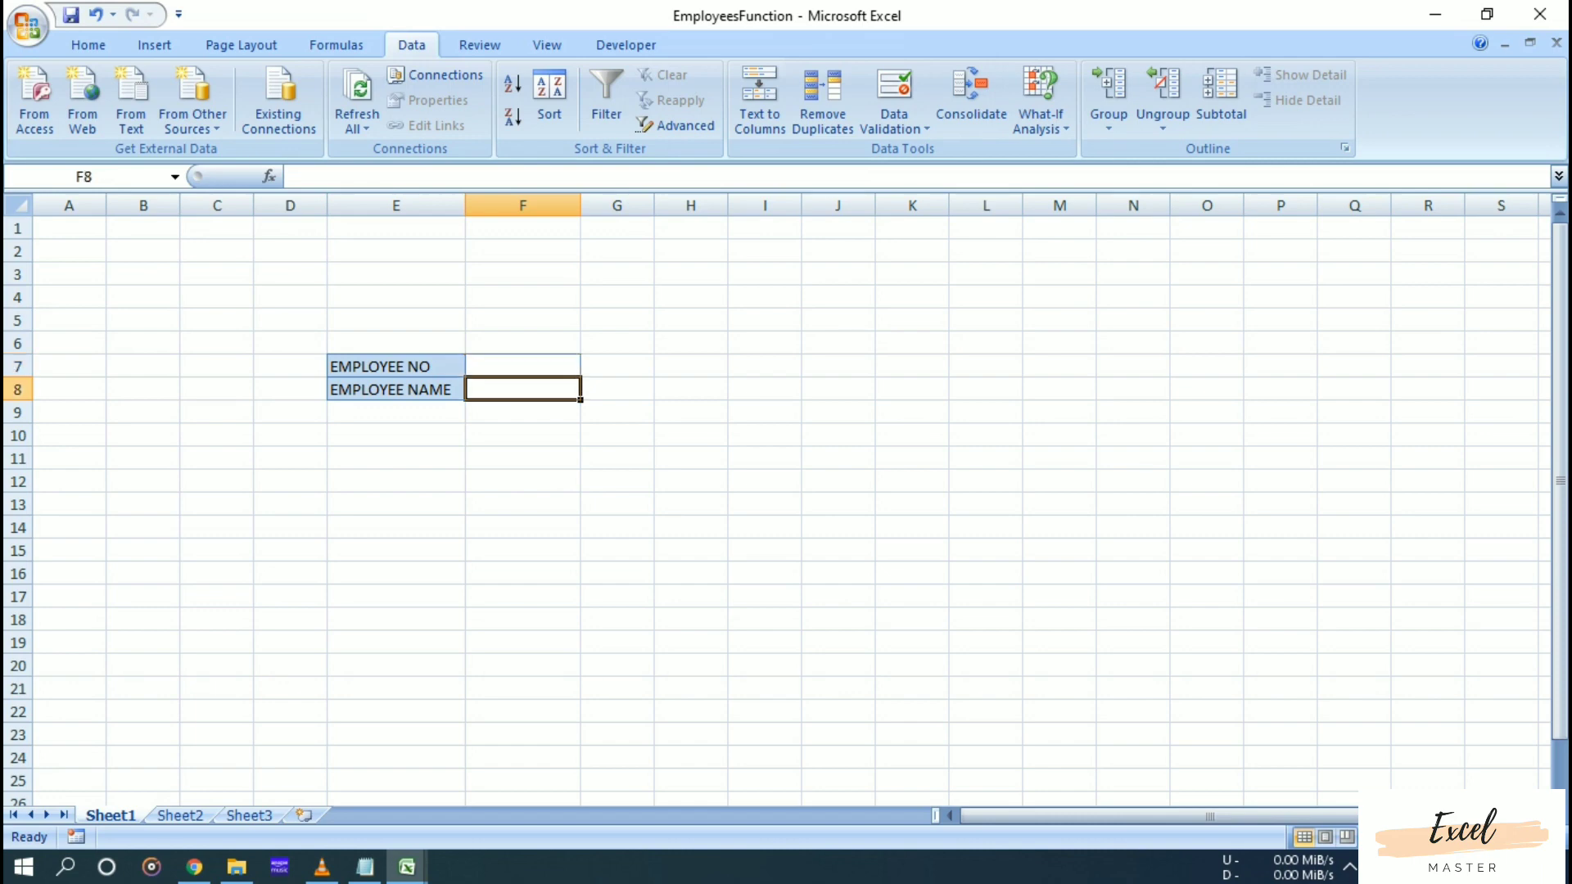
text(=E)
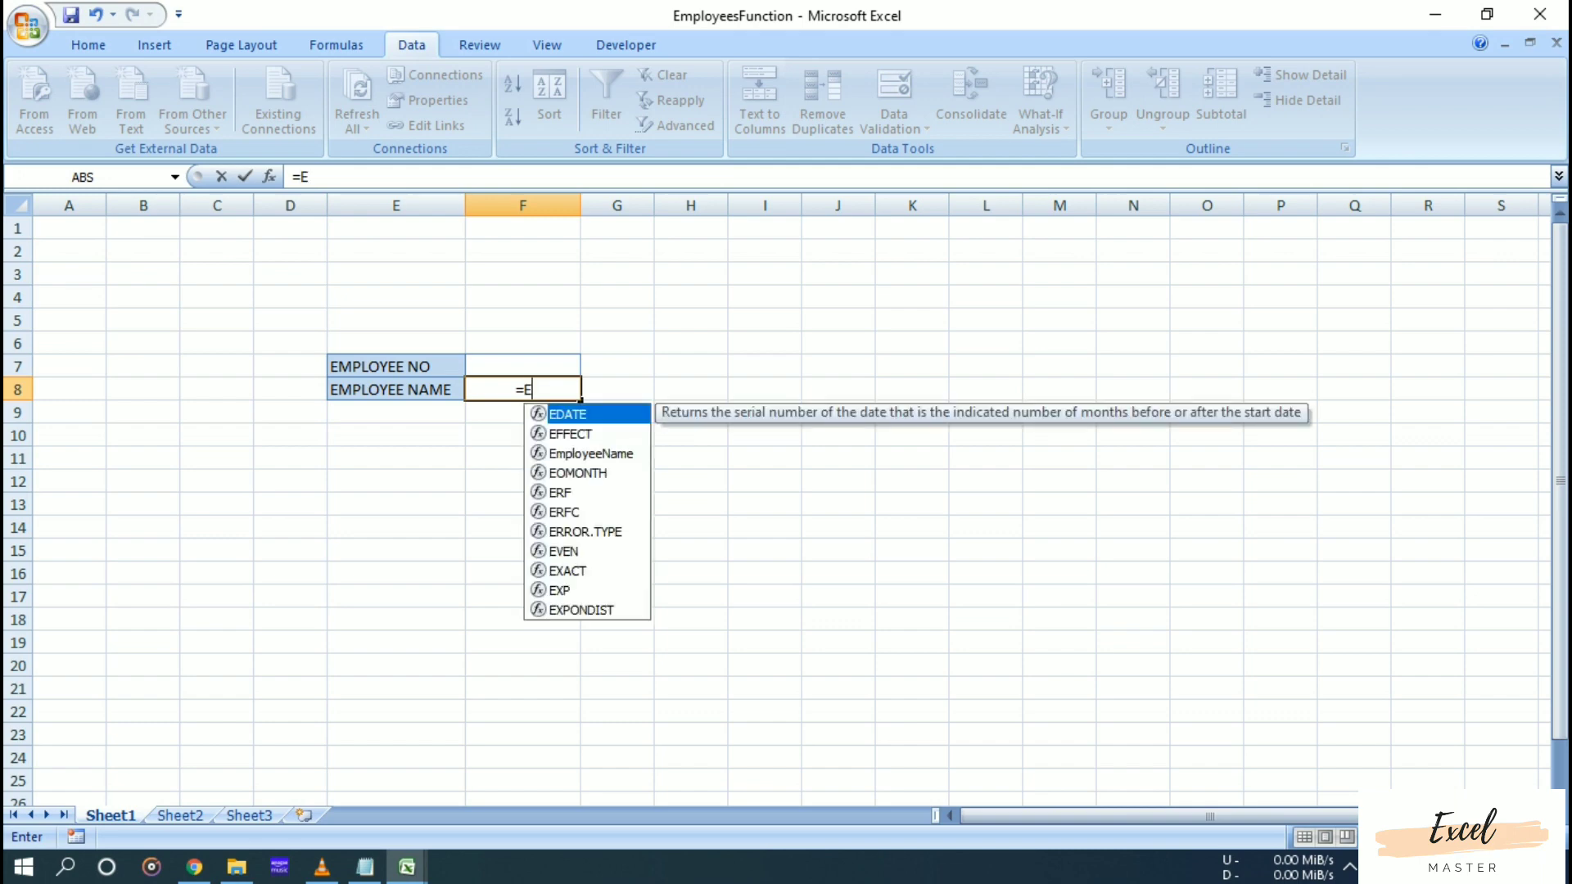
text(MPLO)
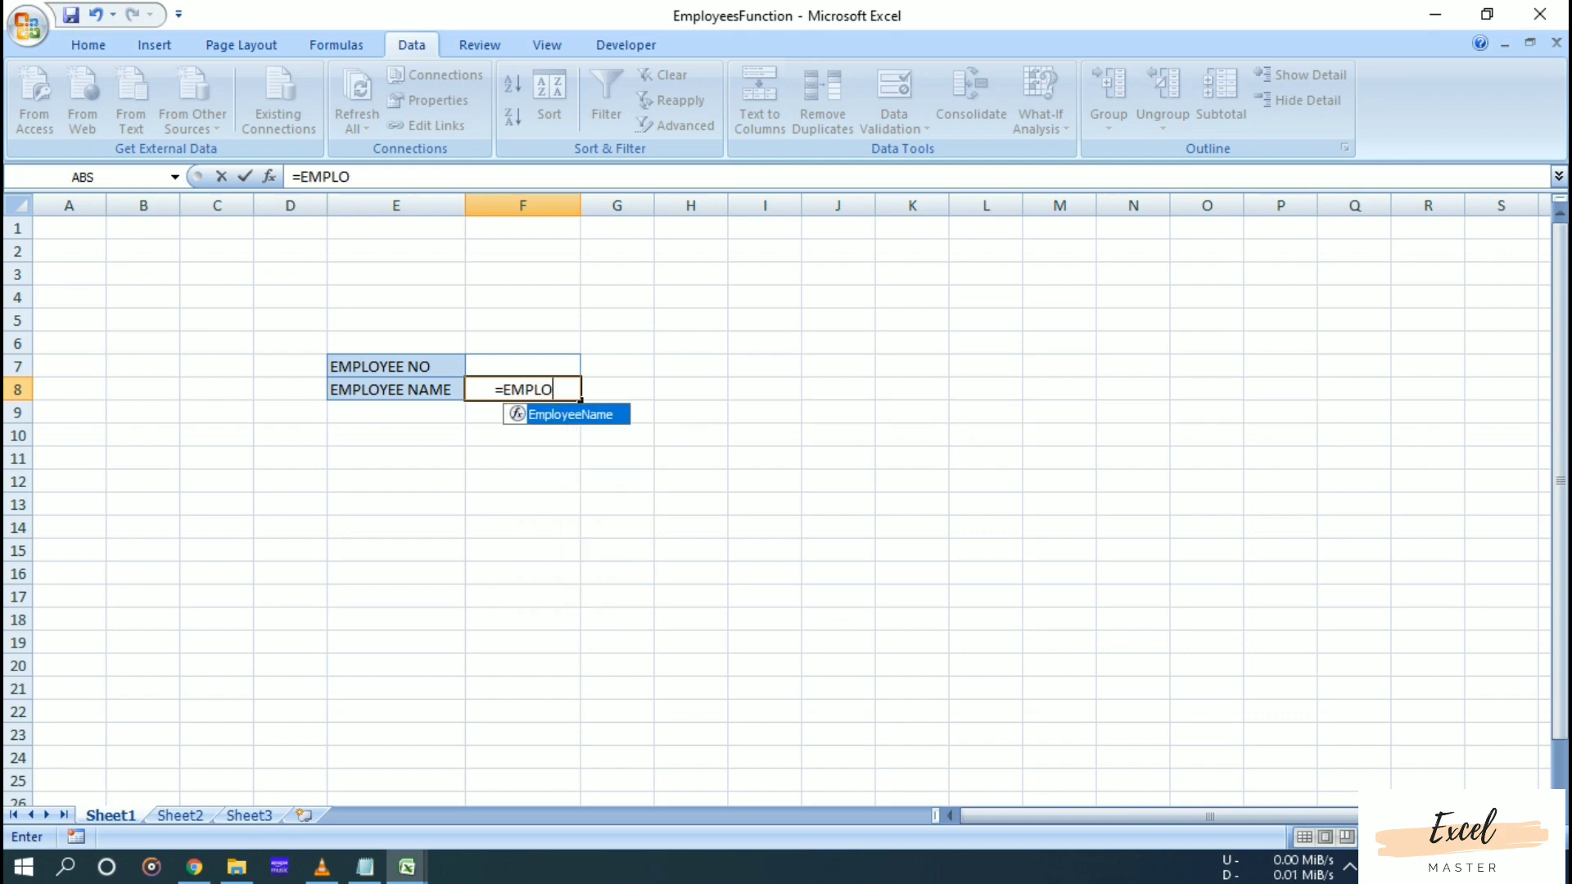
text(YEENAME)
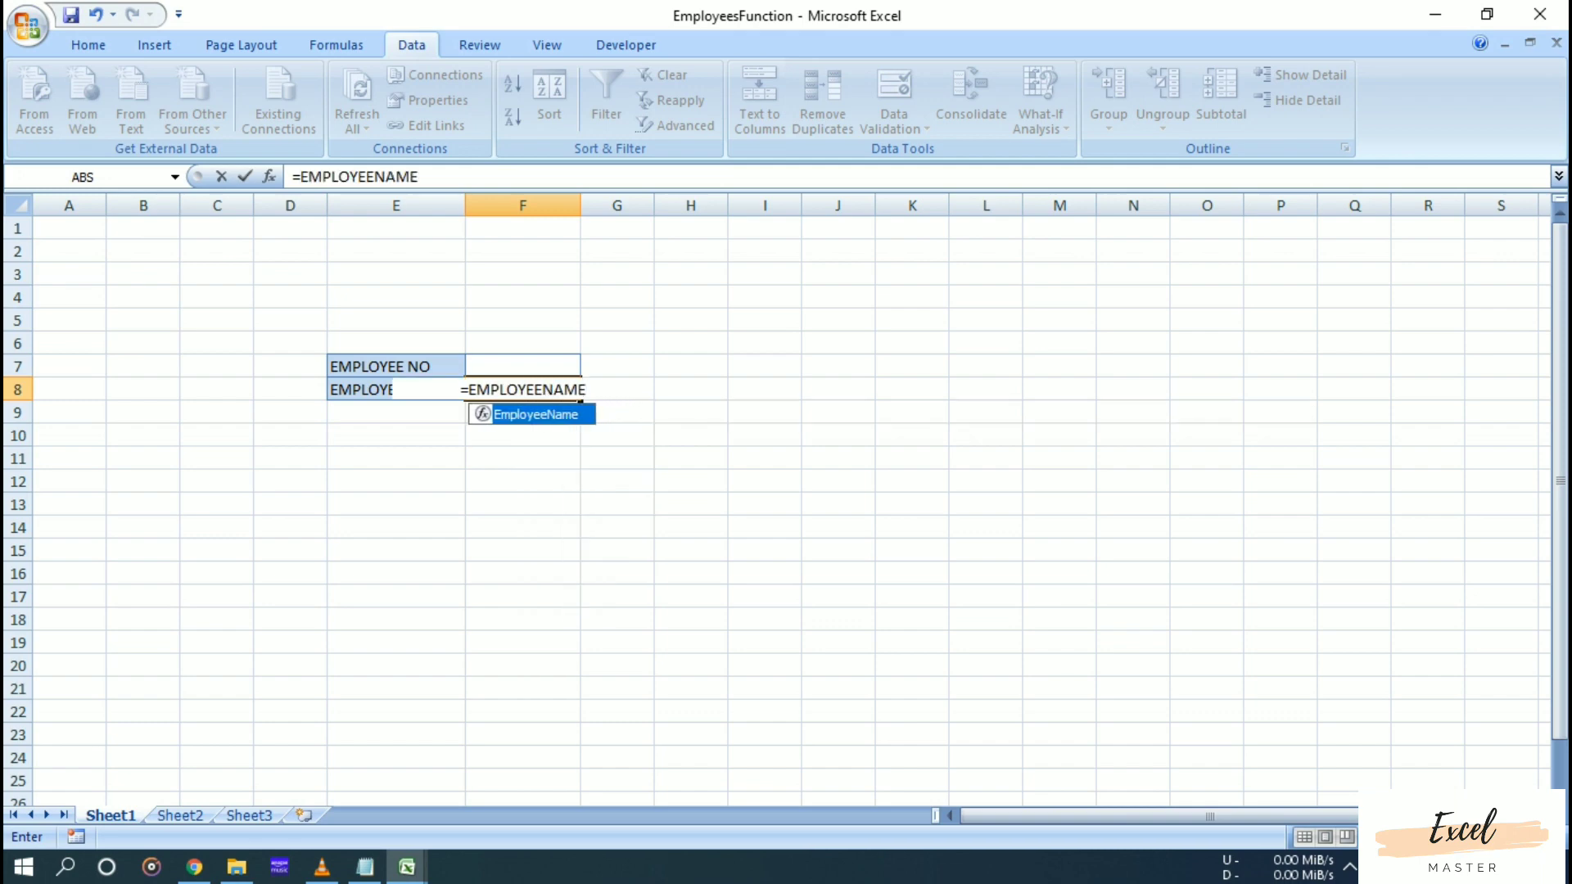
text(()
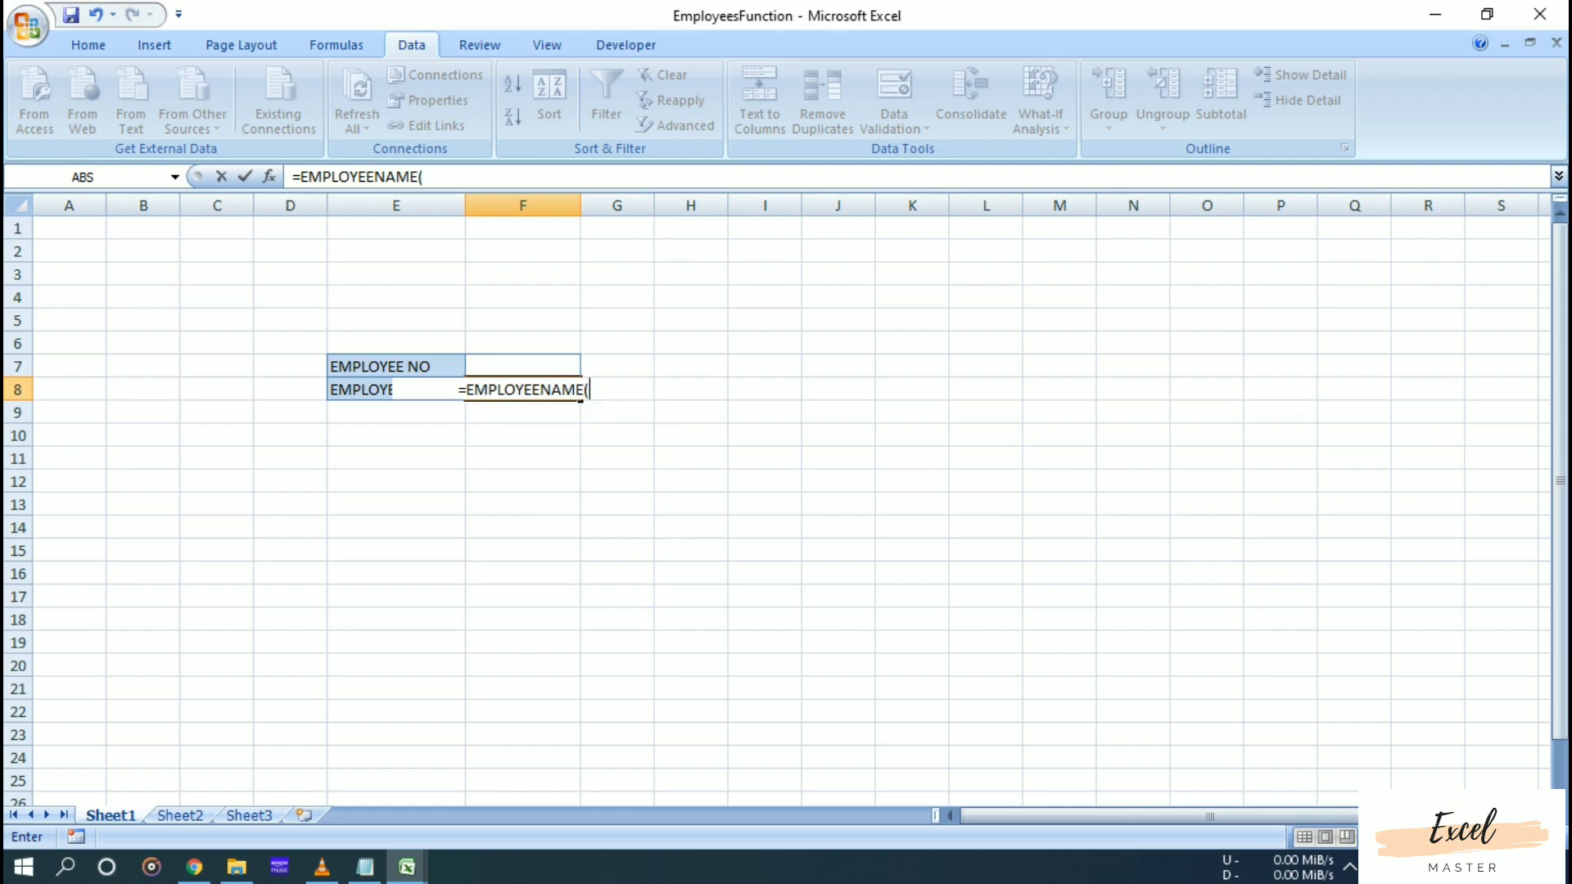
key(Up)
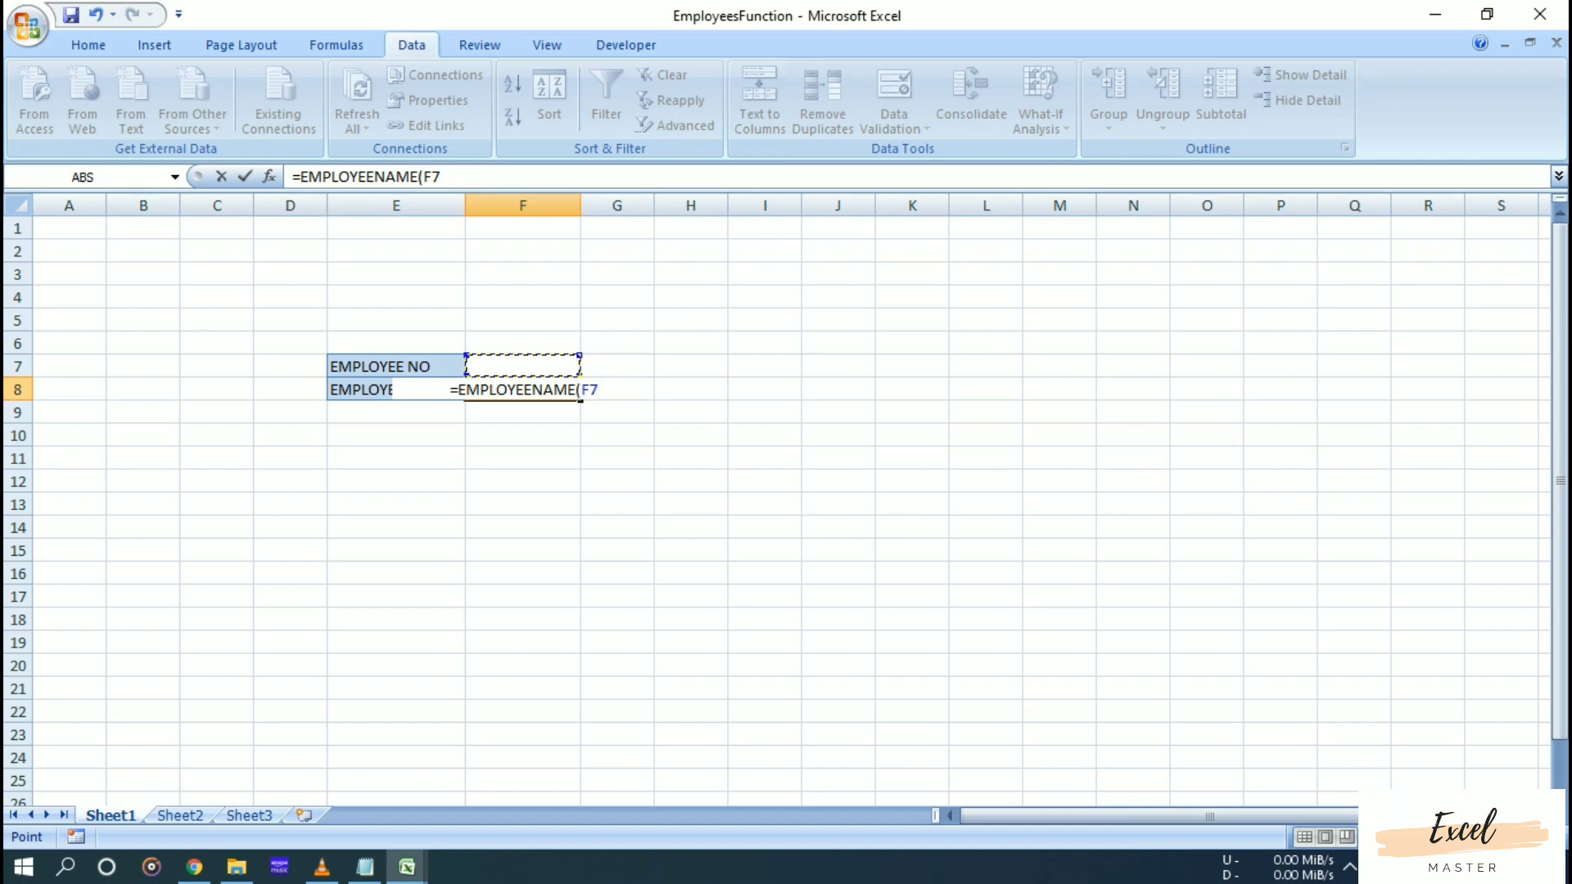
text())
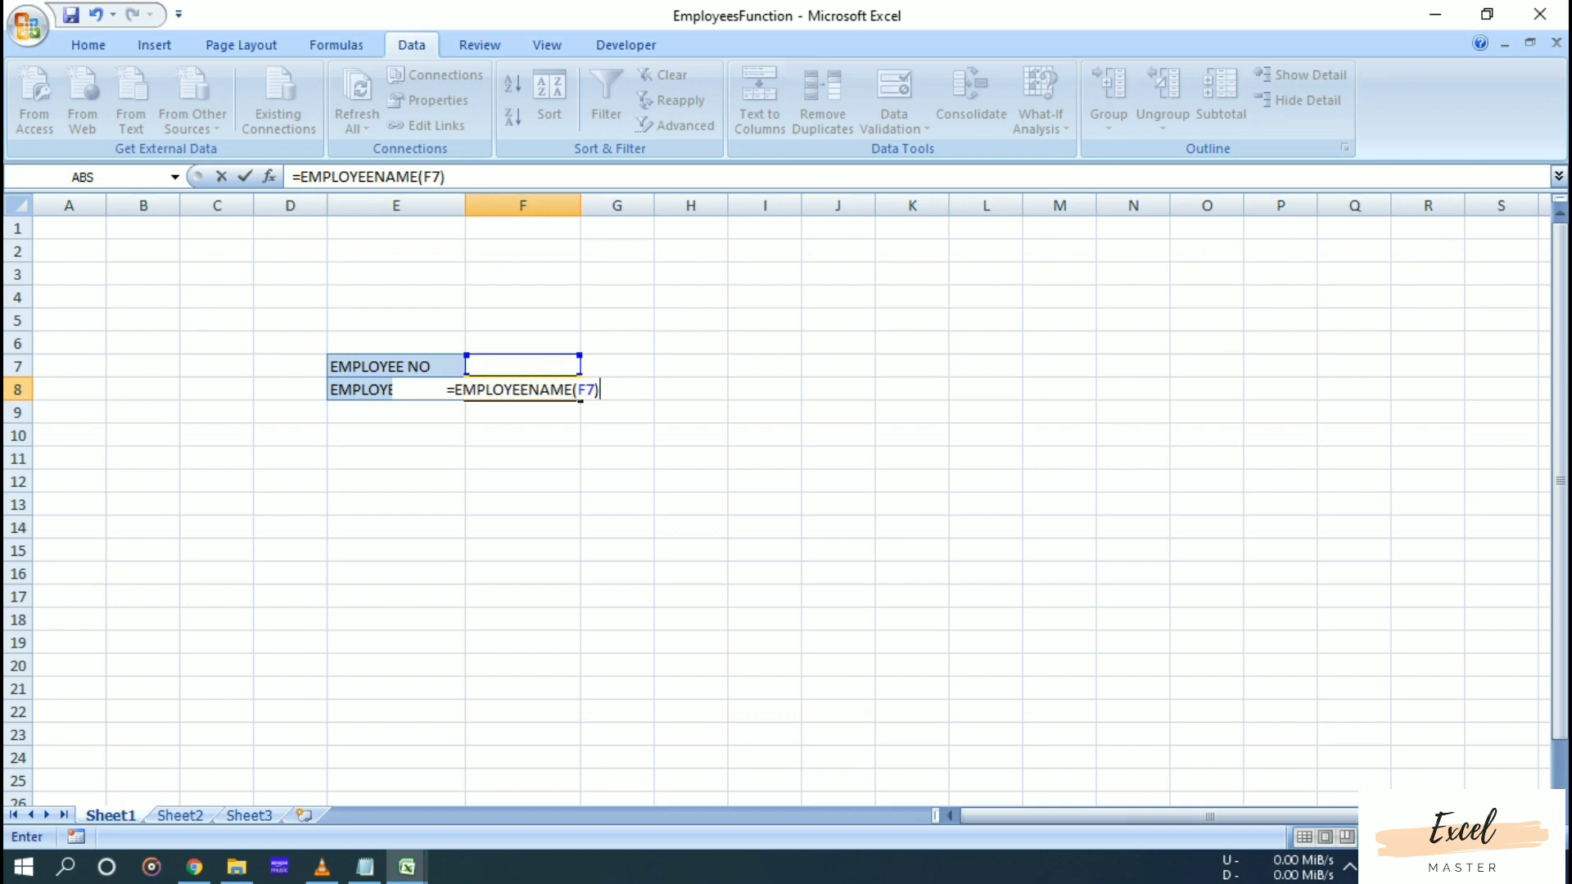
key(Return)
Enter employee numbers 1, 2 and 3 in F7 in turn to test the names returned in F8.
click(522, 366)
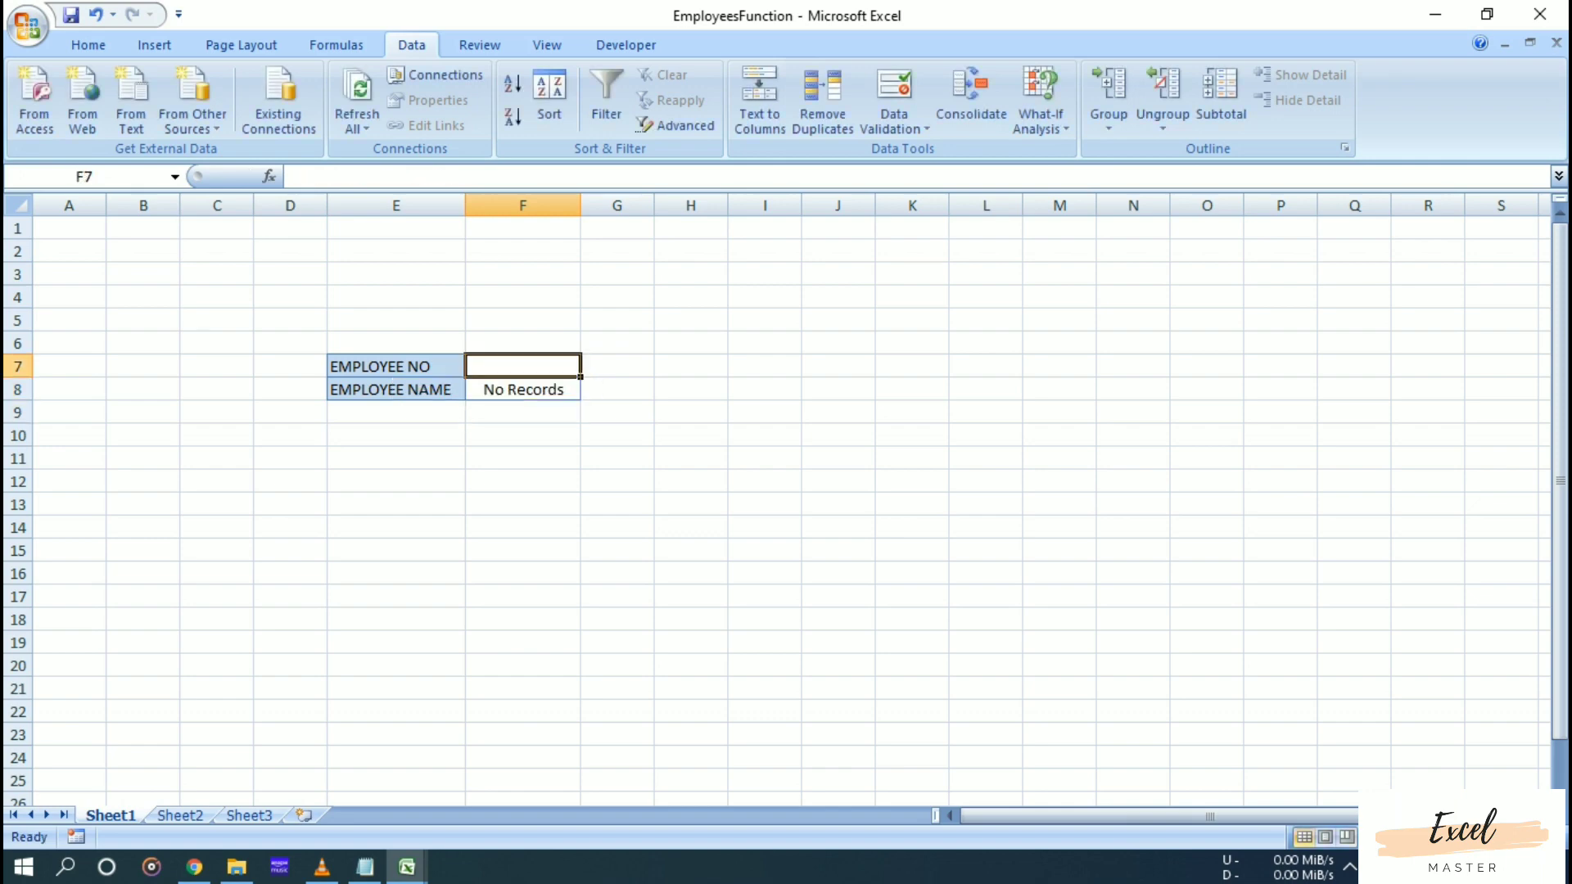
text(1)
key(Return)
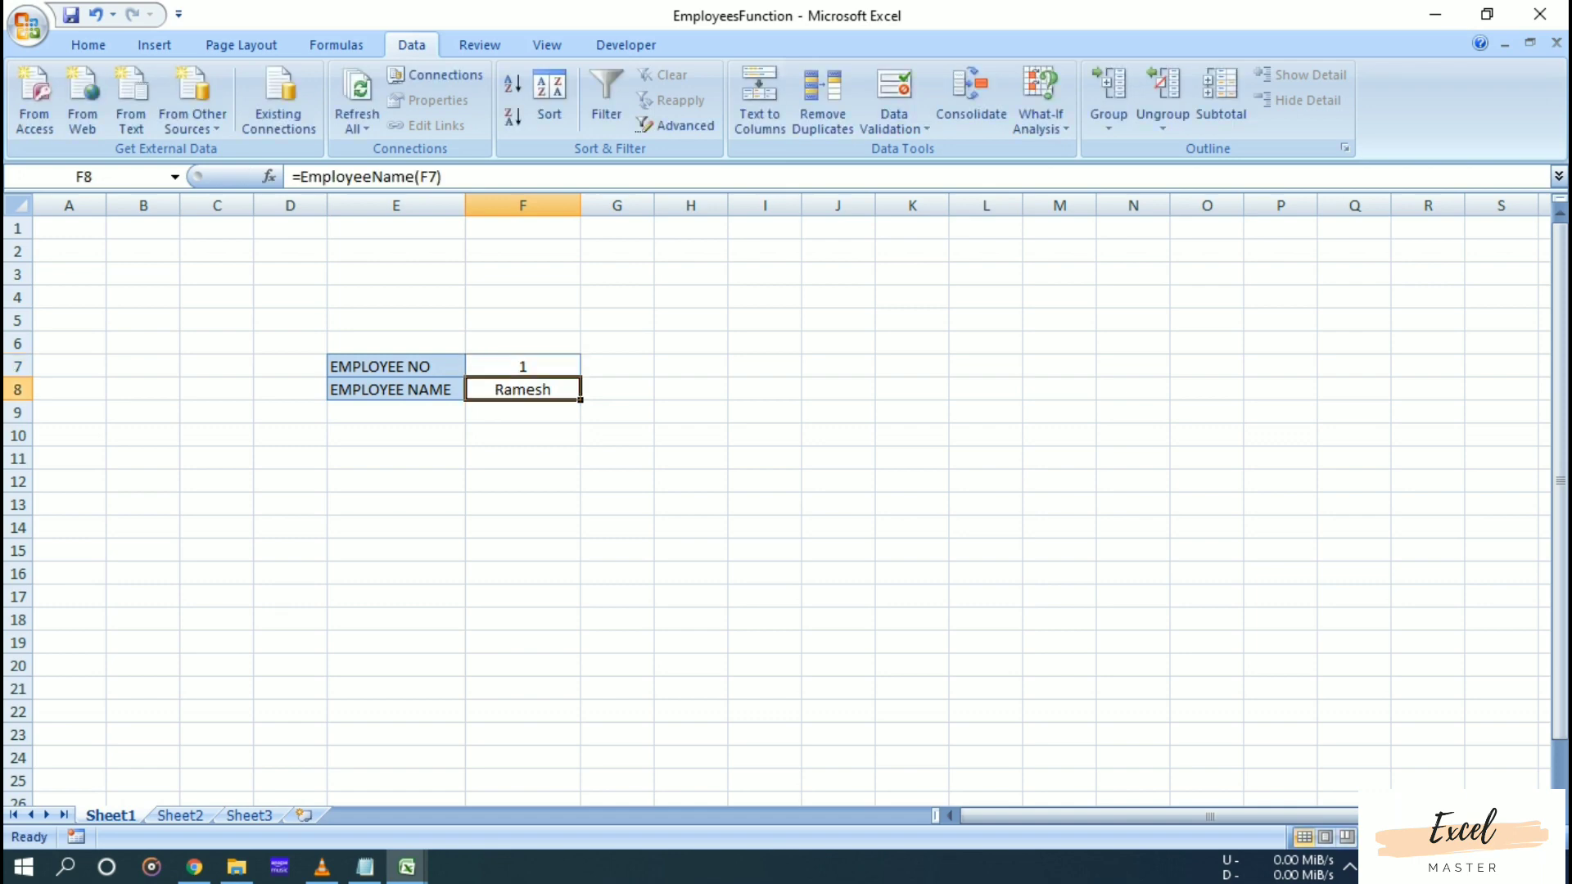
click(523, 366)
text(2)
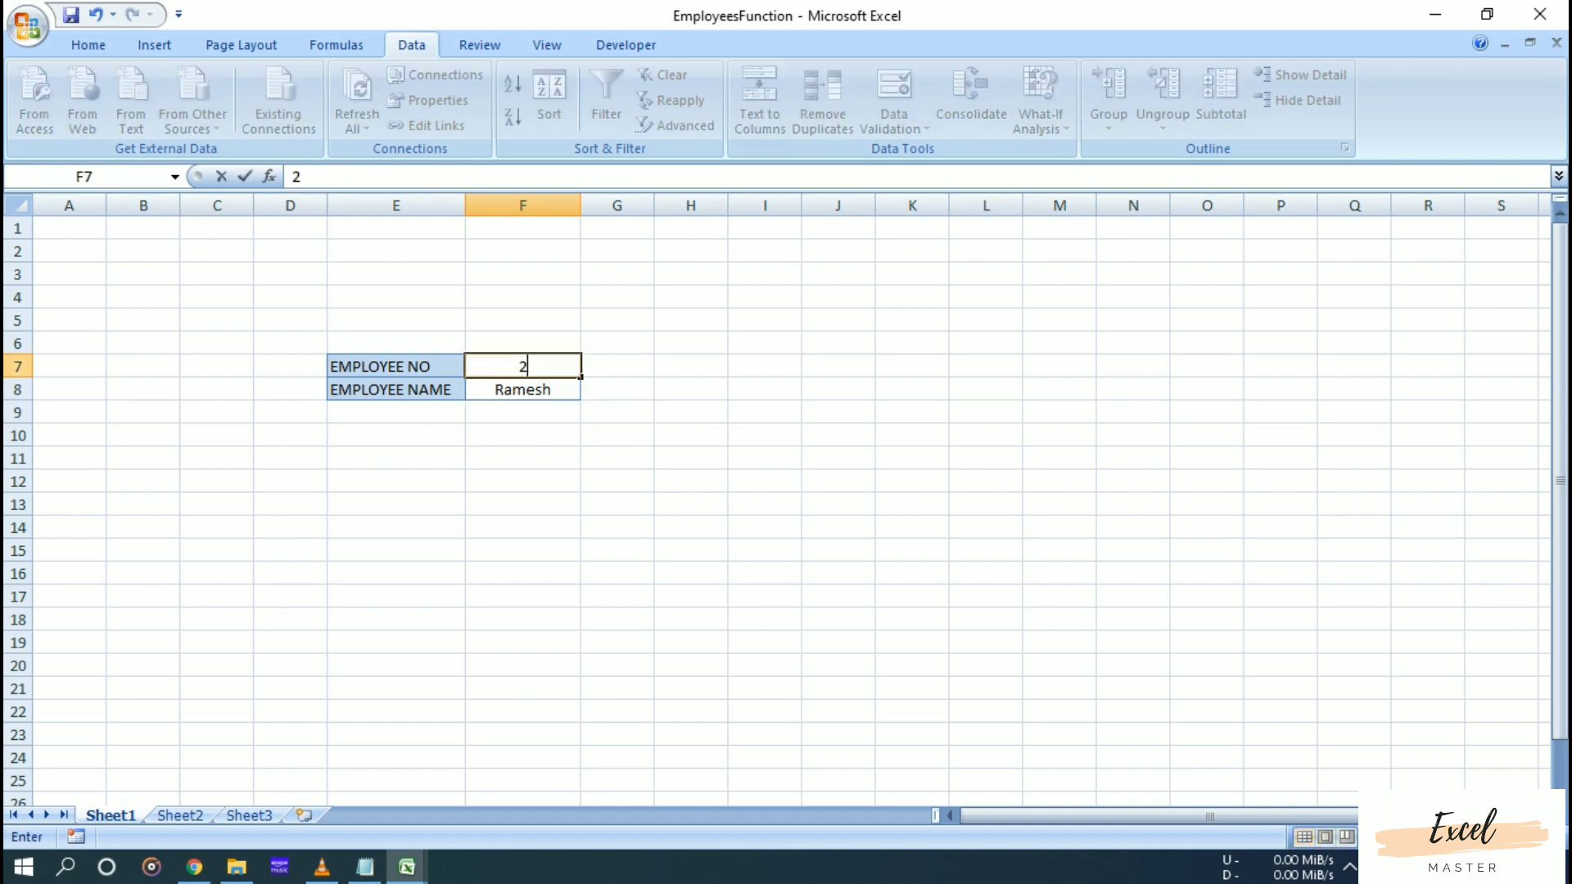
key(Return)
click(523, 366)
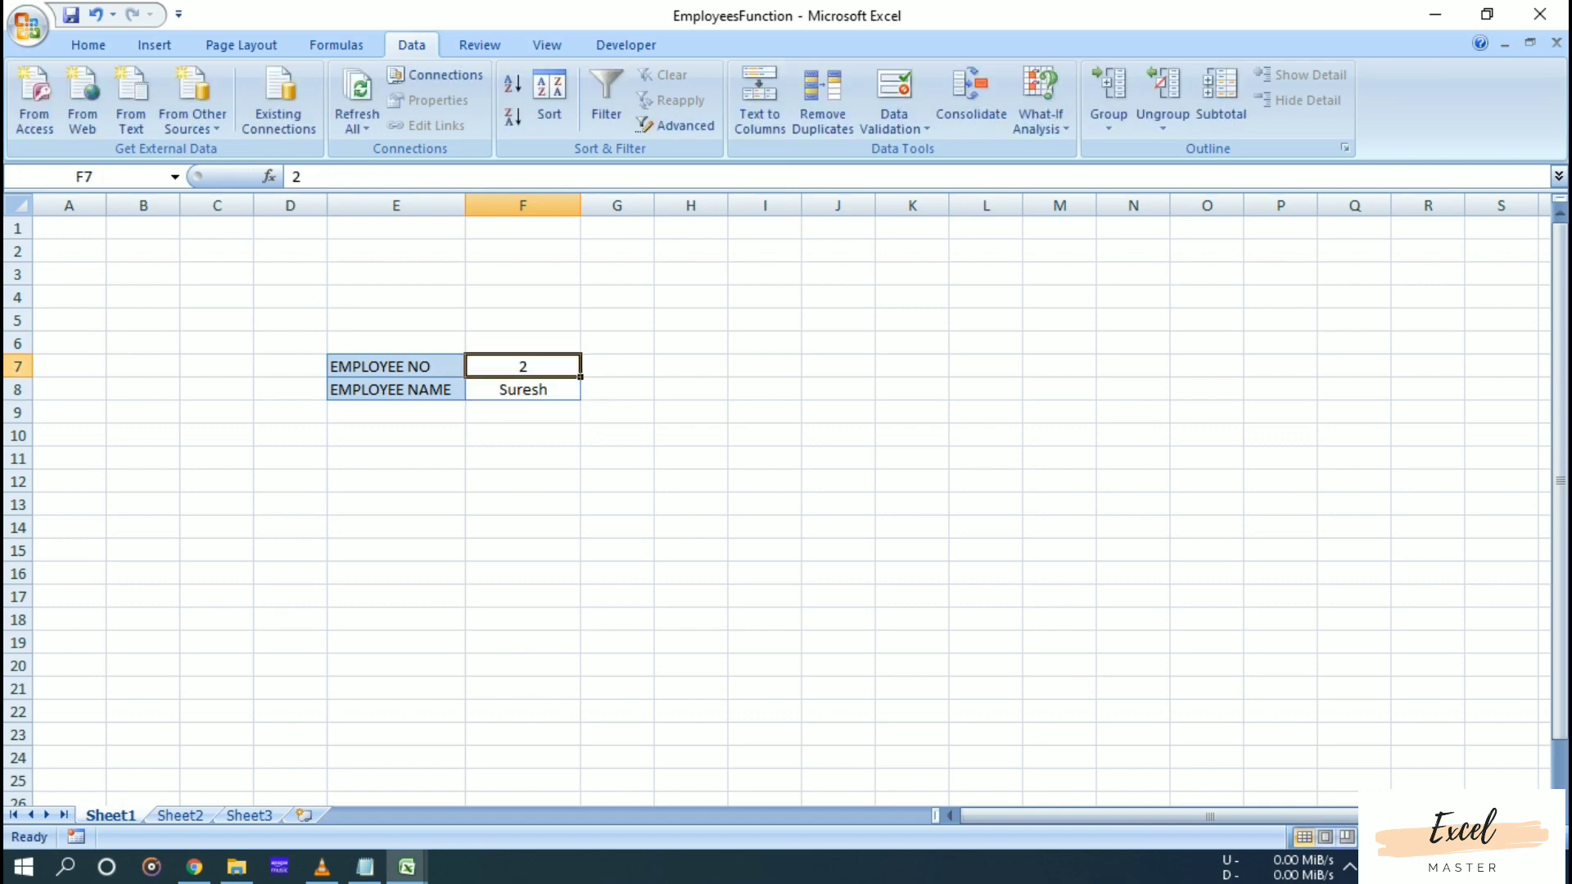
text(3)
key(Return)
Clear F7 and re-enter 1, then 2, leaving F8 showing the second employee's name.
click(523, 366)
key(Delete)
text(1)
key(Return)
click(523, 366)
key(Delete)
text(2)
key(Return)
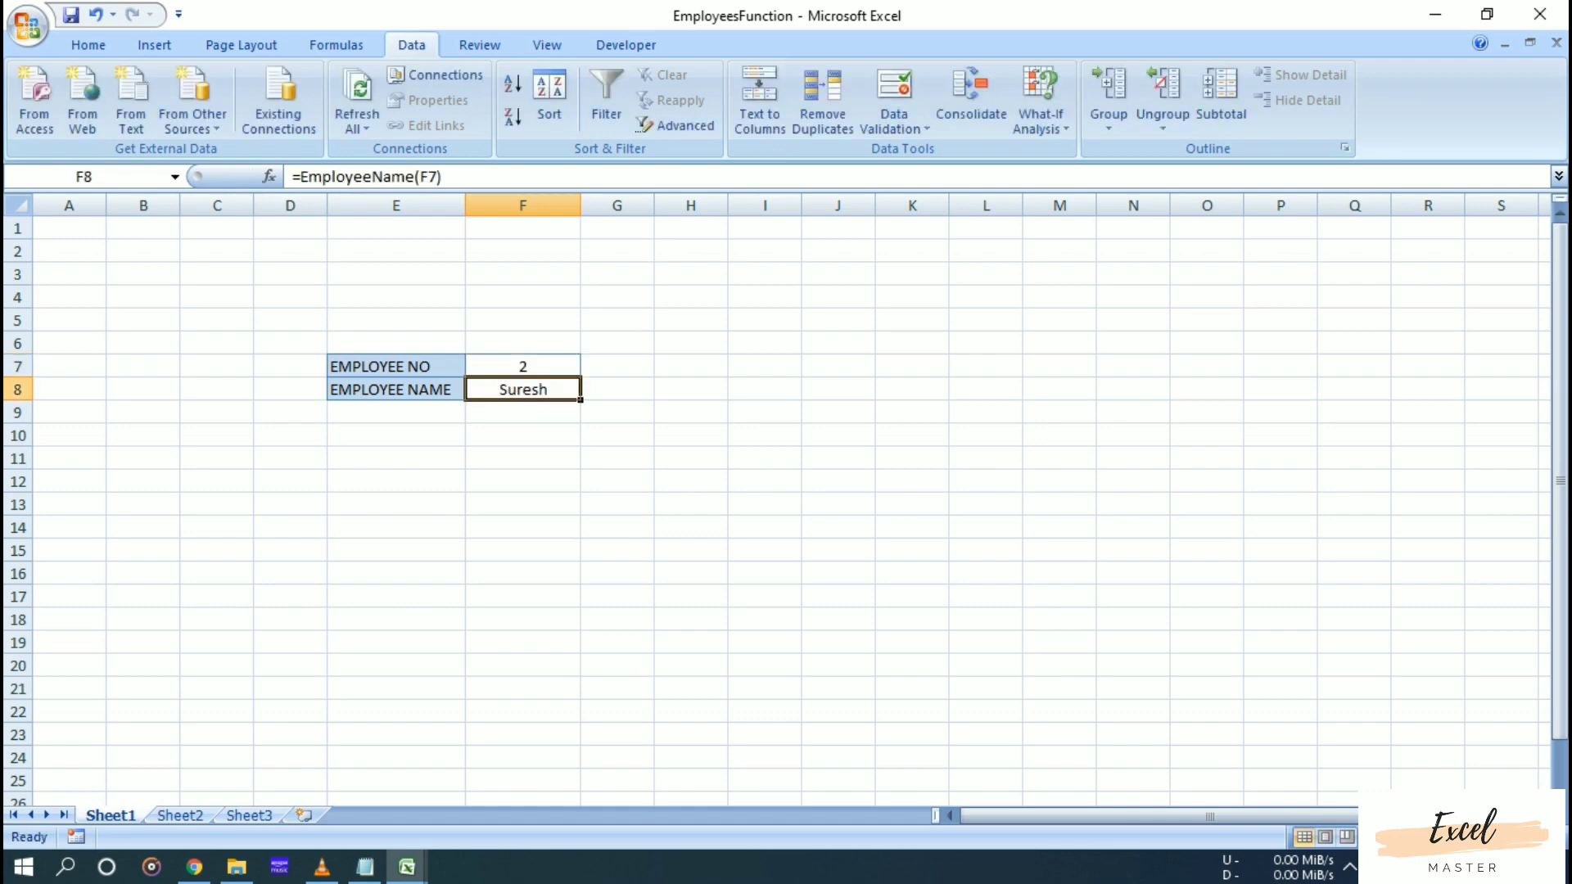
click(690, 458)
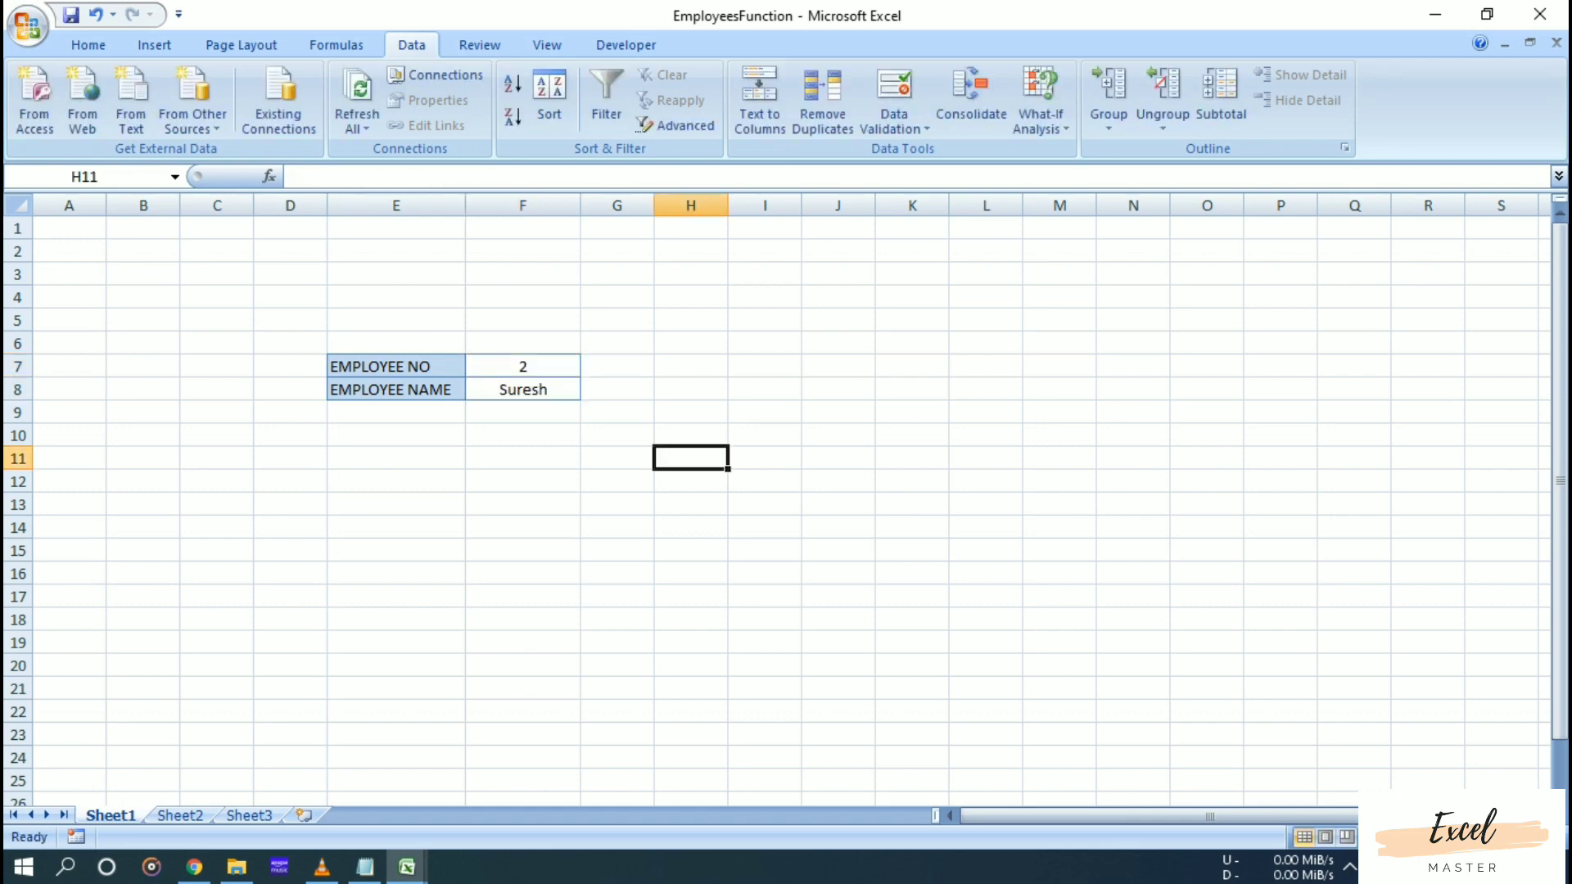